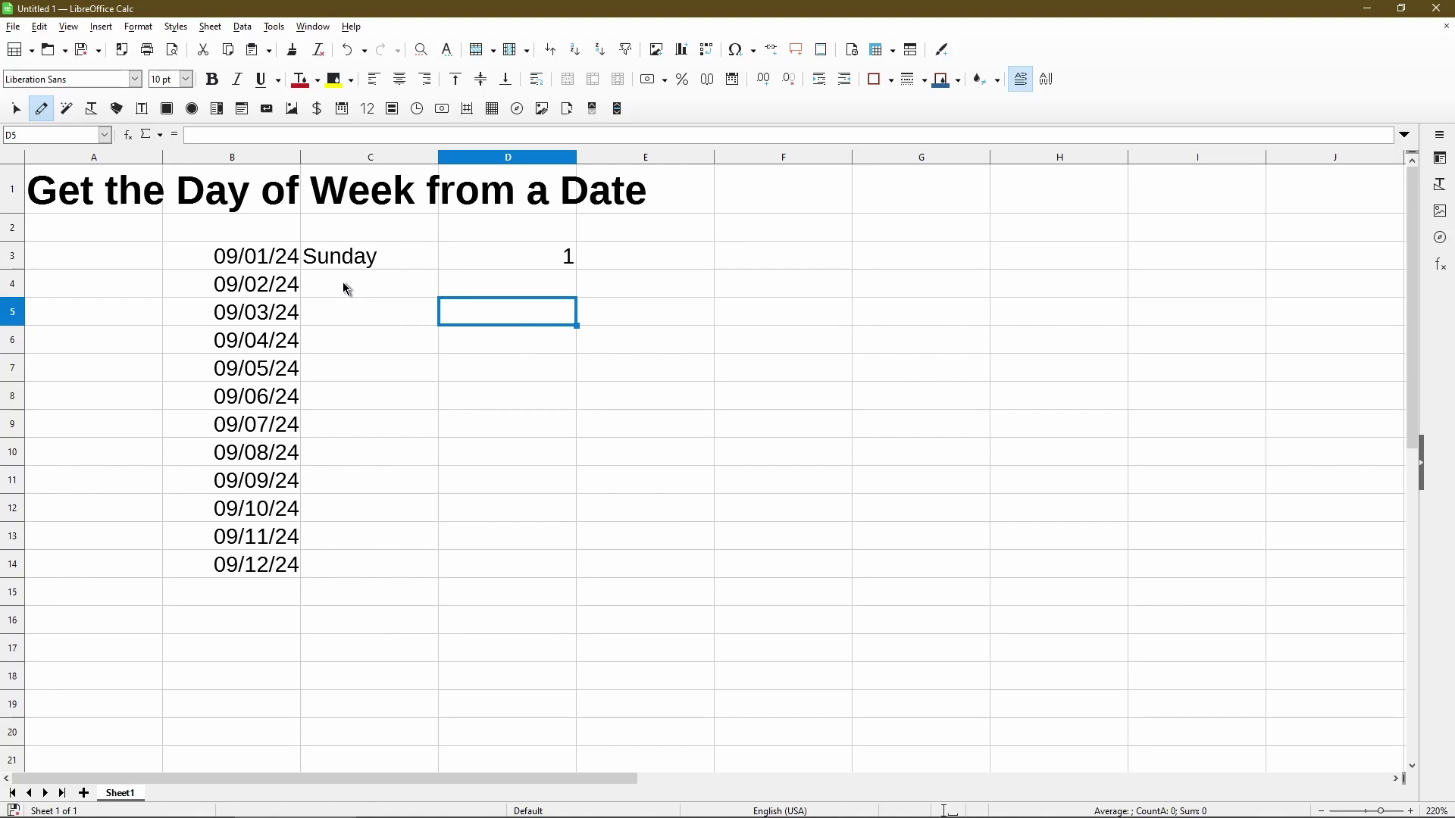
# Inspect cells C3, C4 and D3's WEEKDAY formula, and consult the WEEKDAY help page.
pyautogui.click(395, 265)
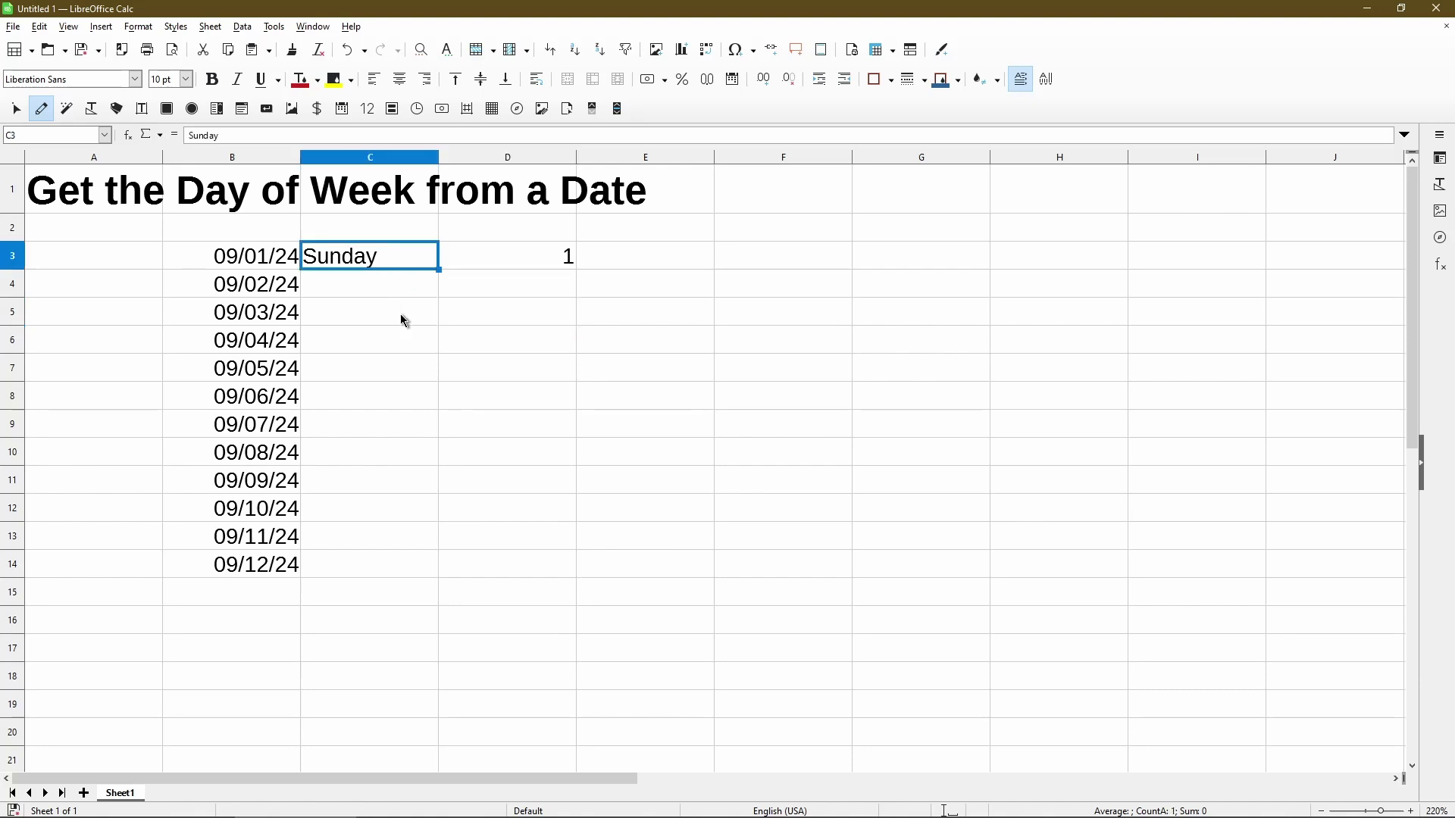
pyautogui.click(402, 290)
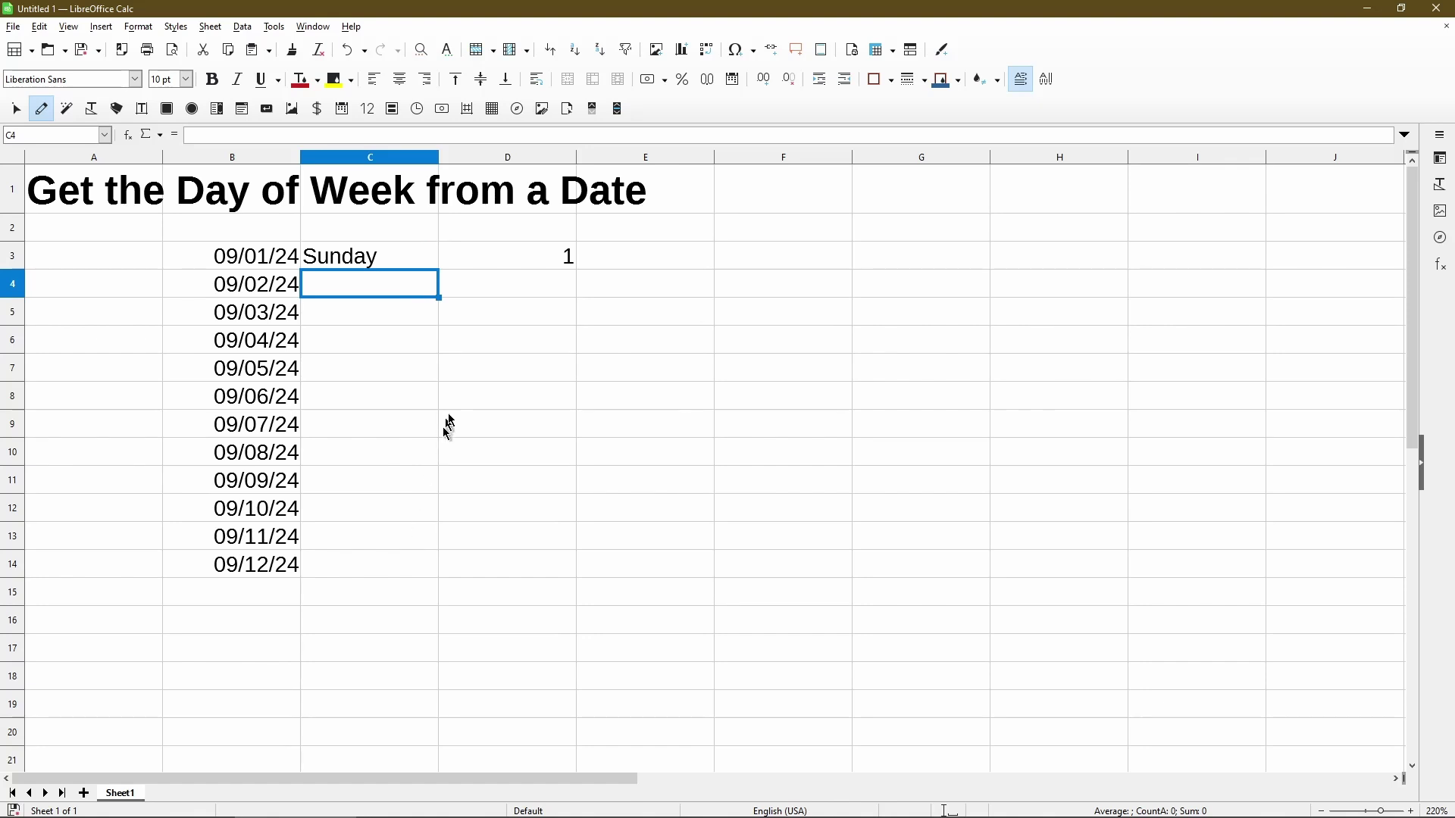
pyautogui.click(503, 262)
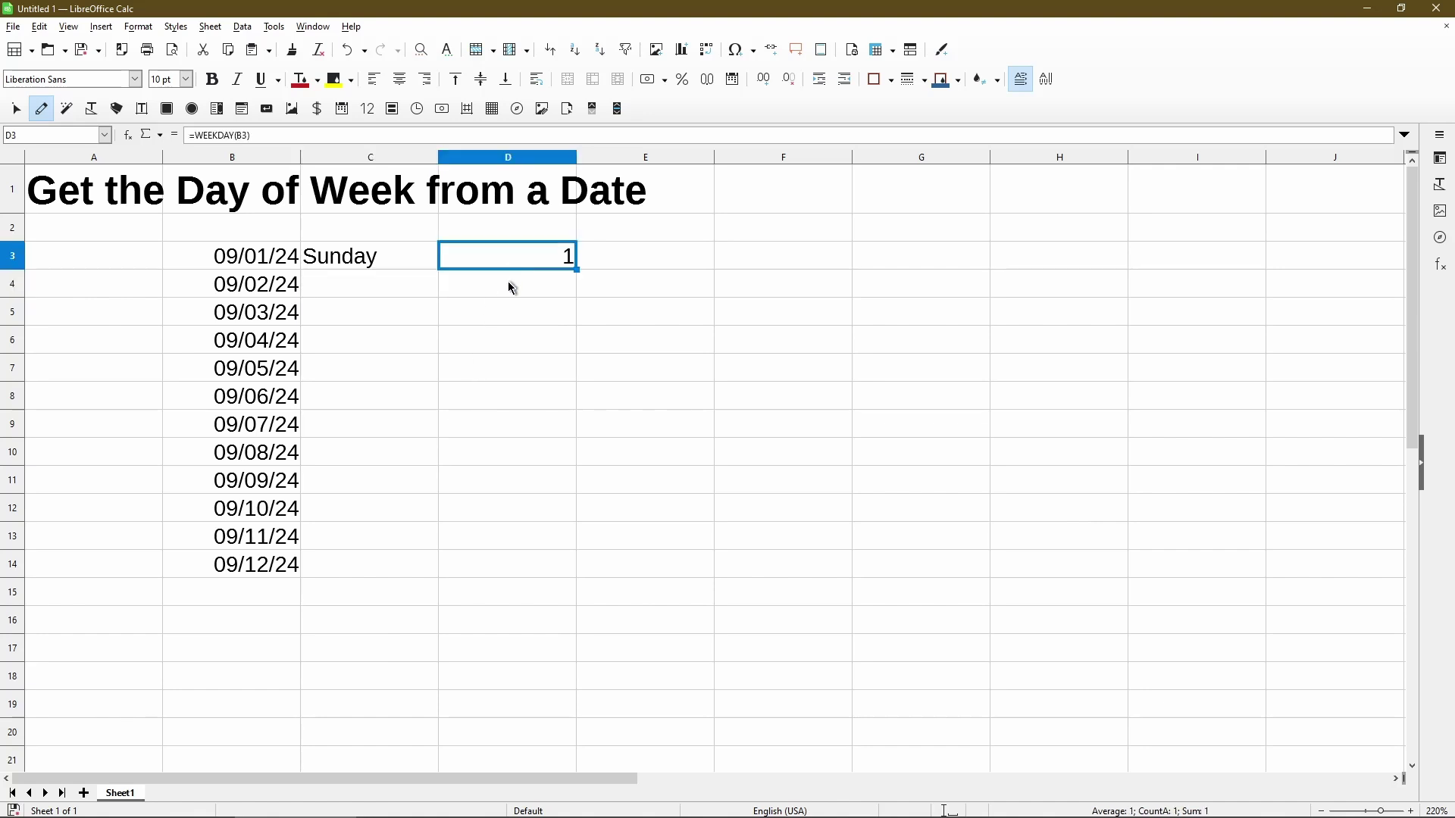
pyautogui.doubleClick(521, 256)
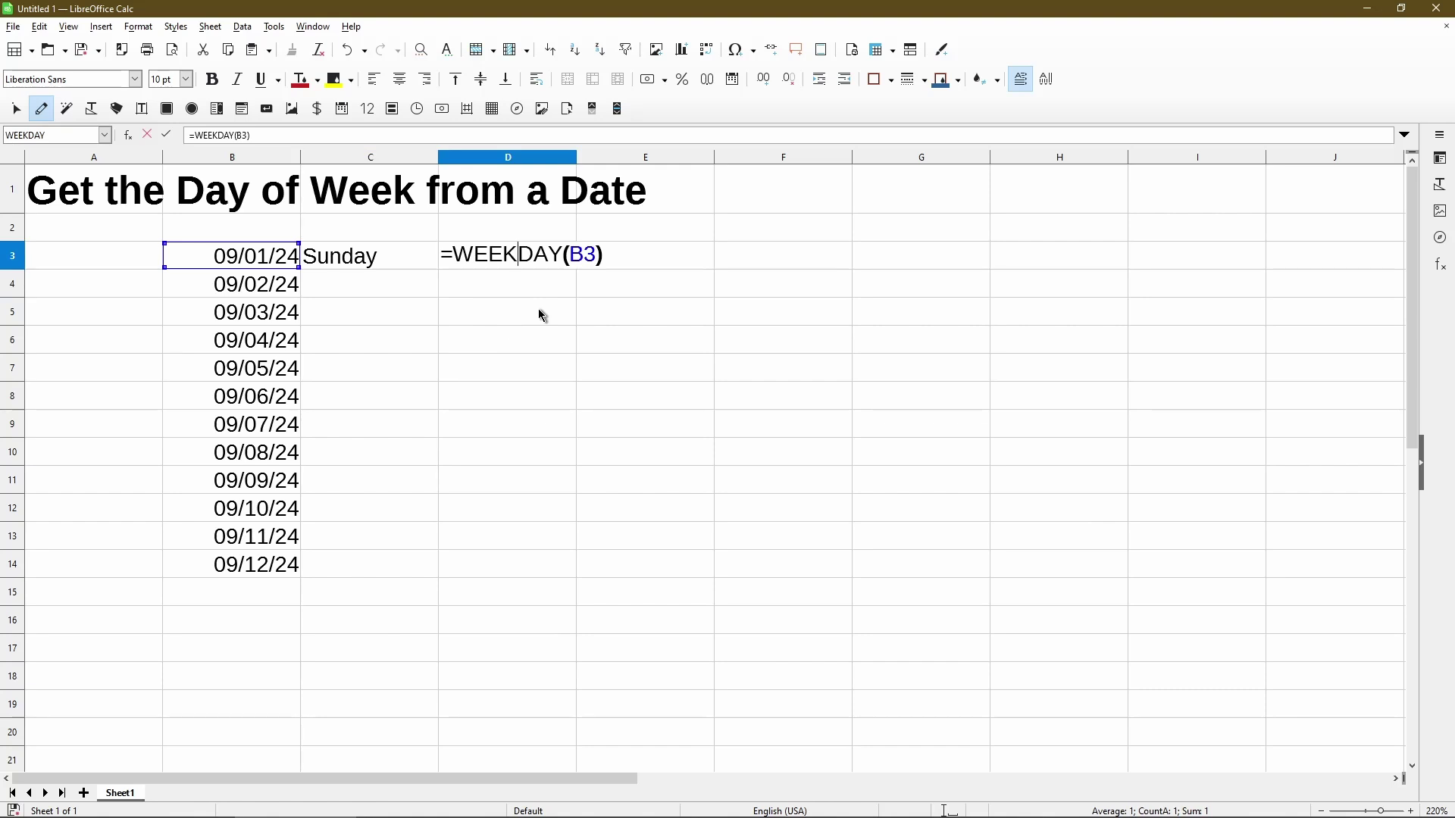
pyautogui.press('Escape')
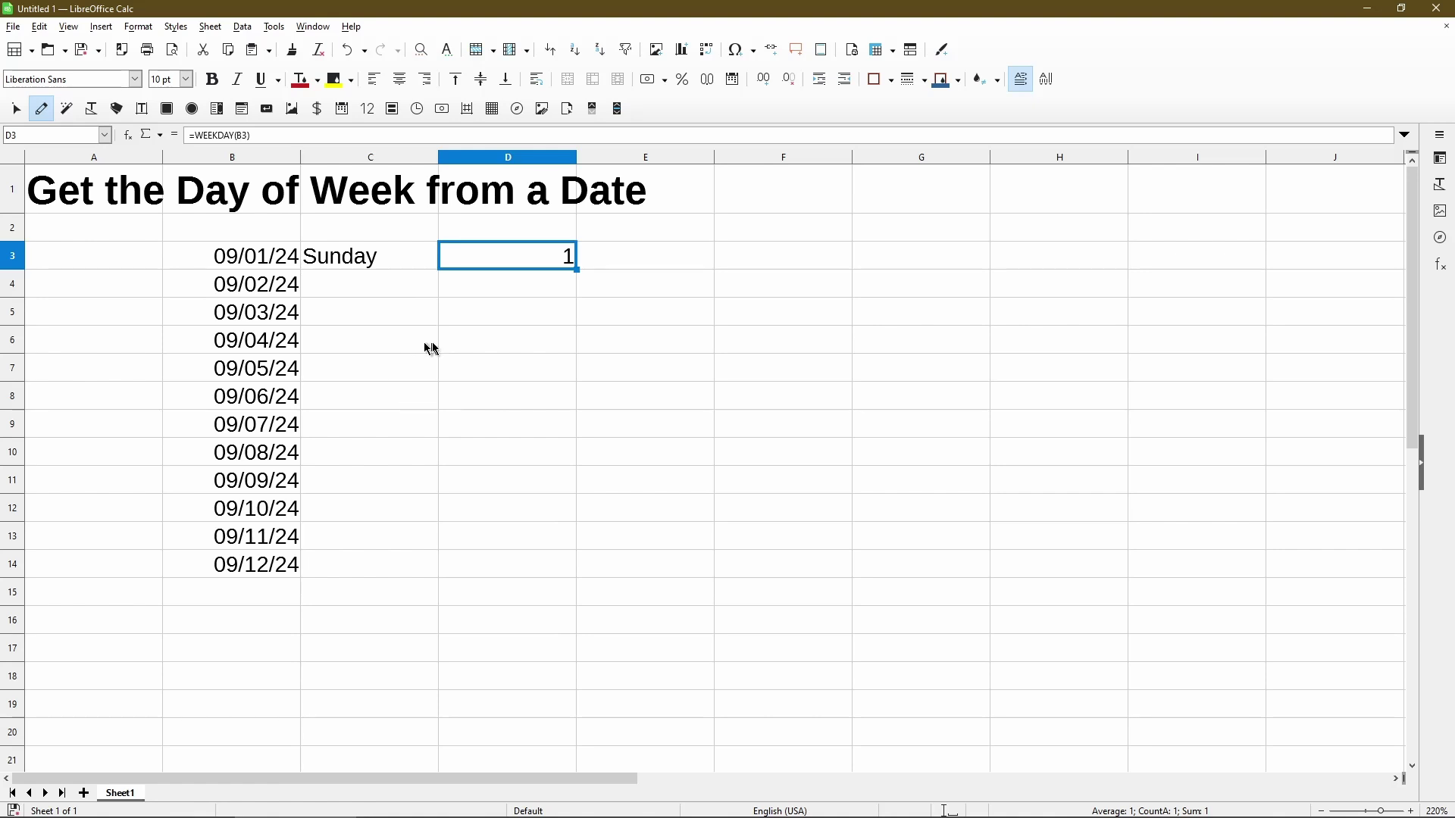
pyautogui.doubleClick(519, 263)
pyautogui.press('F1')
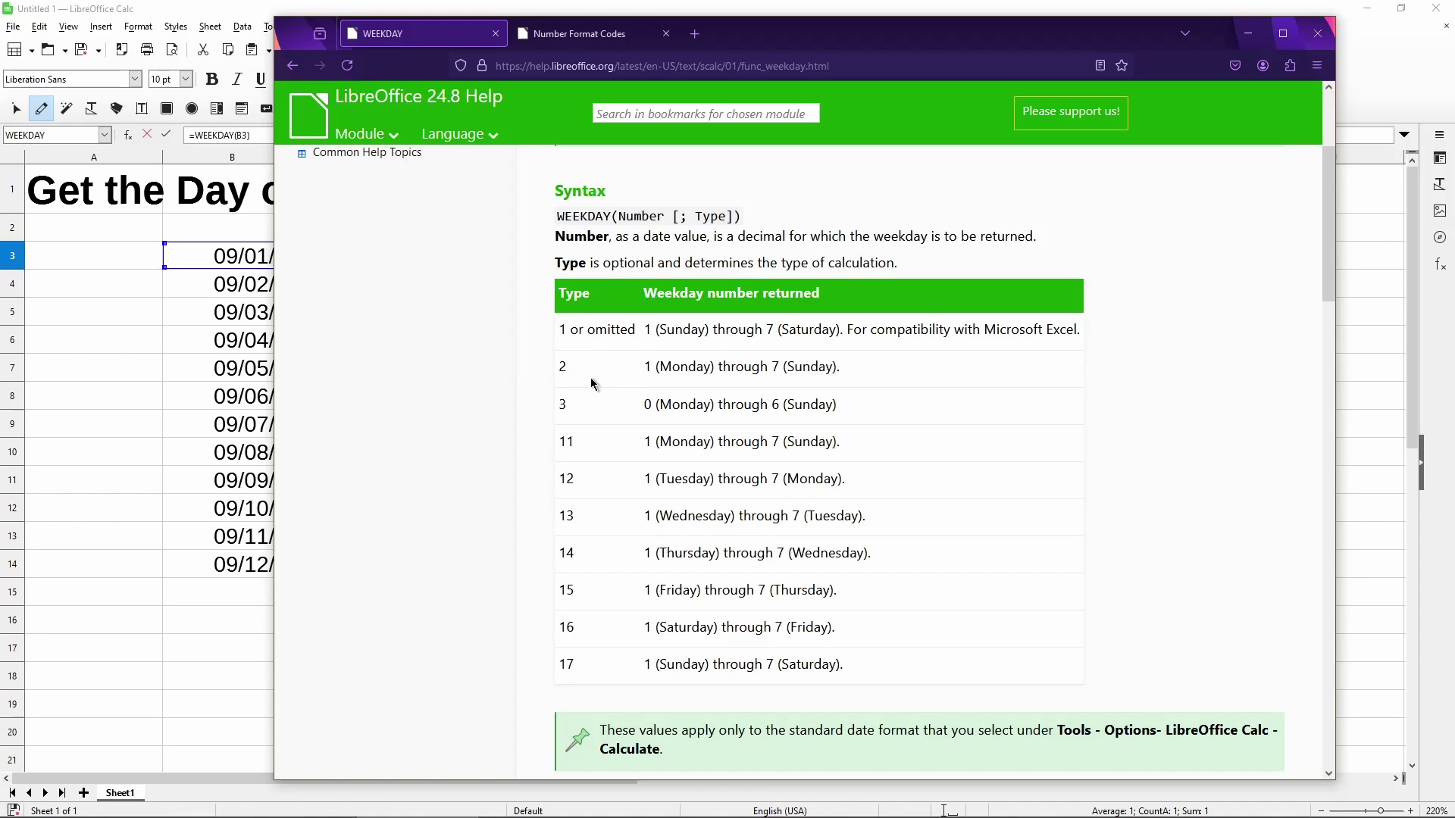
pyautogui.hotkey('alt', 'Tab')
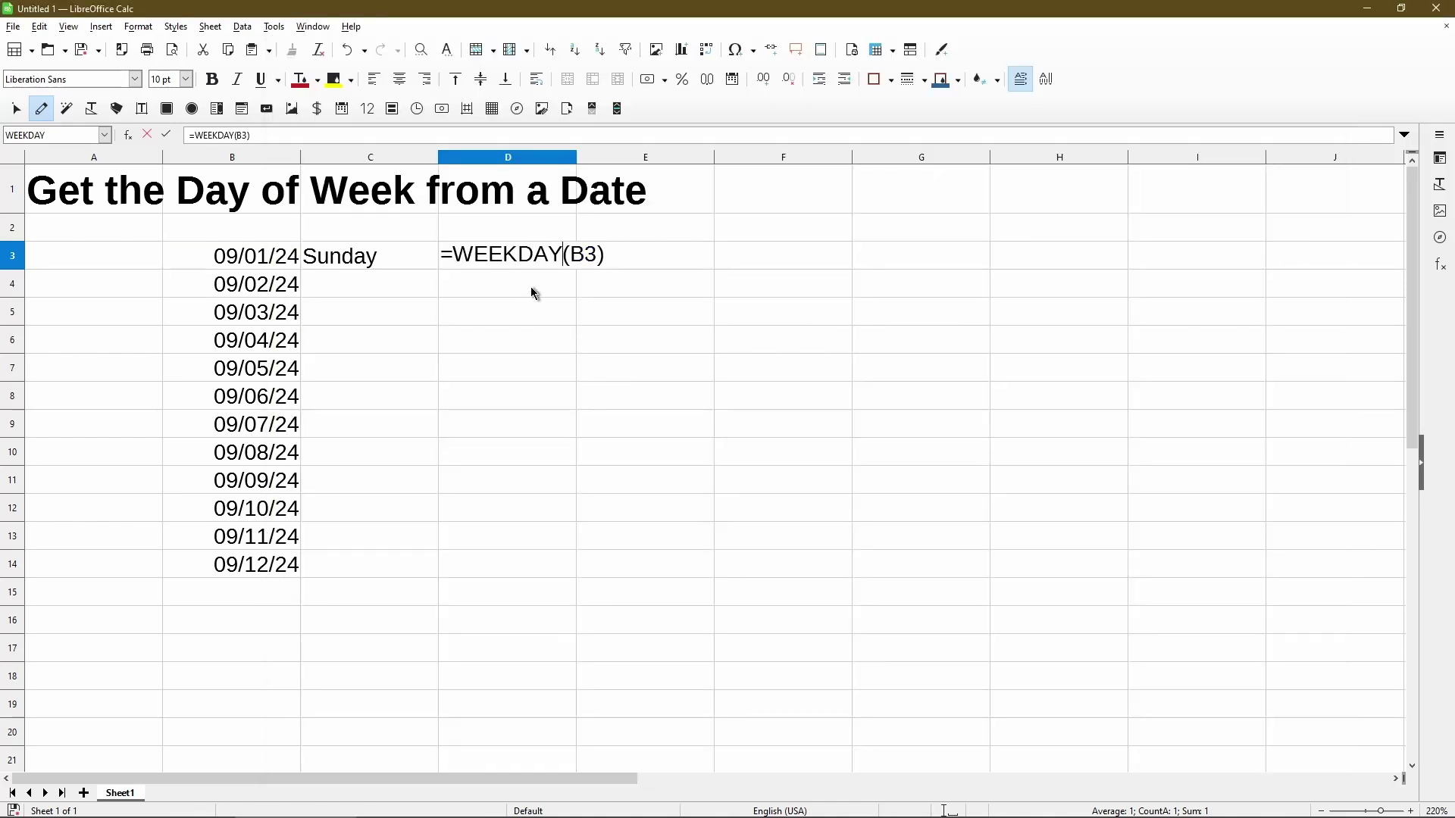
# Change D3 to =WEEKDAY(B3, 2) and fill it down through D14.
pyautogui.press('Right')
pyautogui.press('Right')
pyautogui.press('Right')
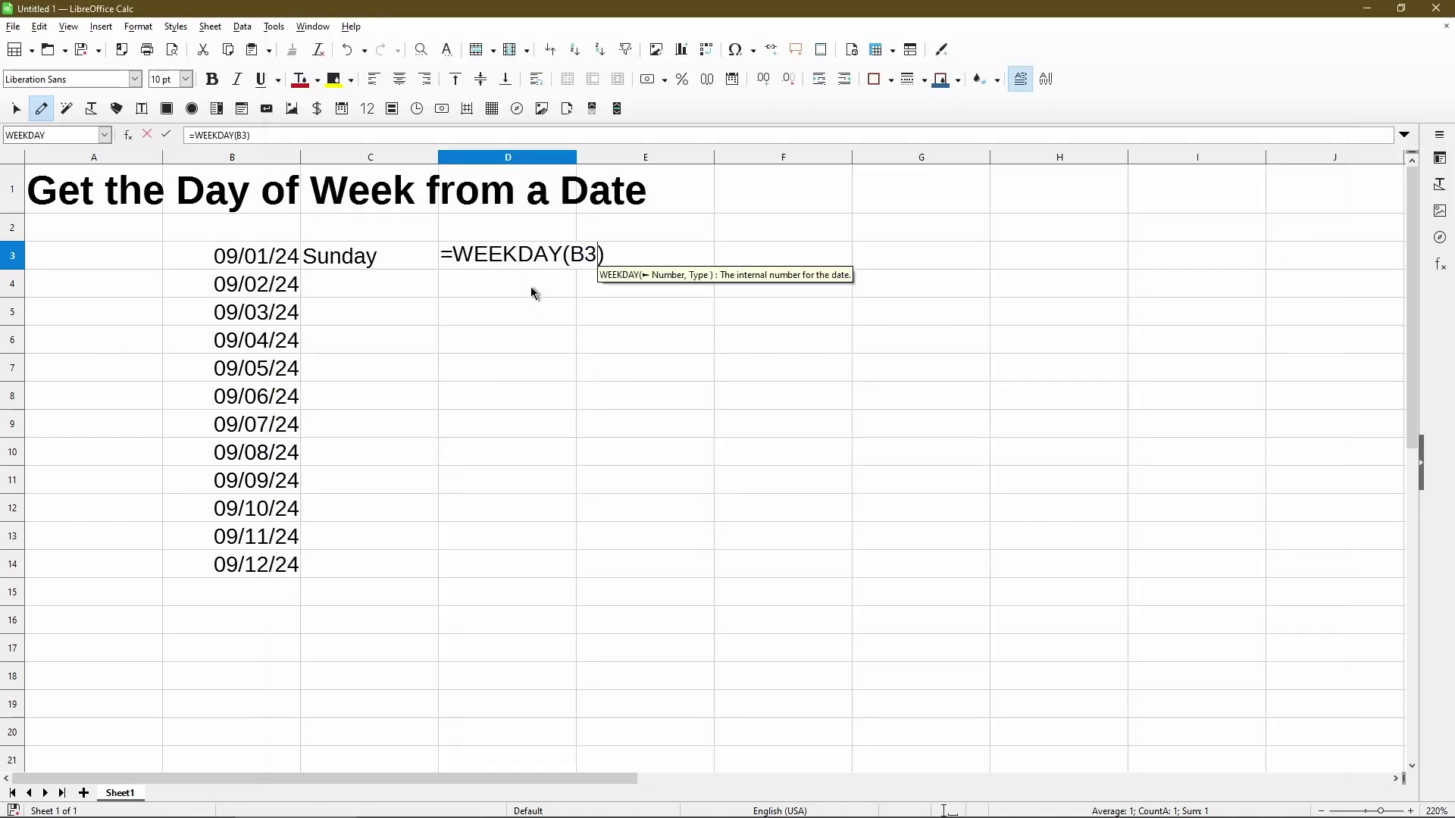
pyautogui.write(', 2')
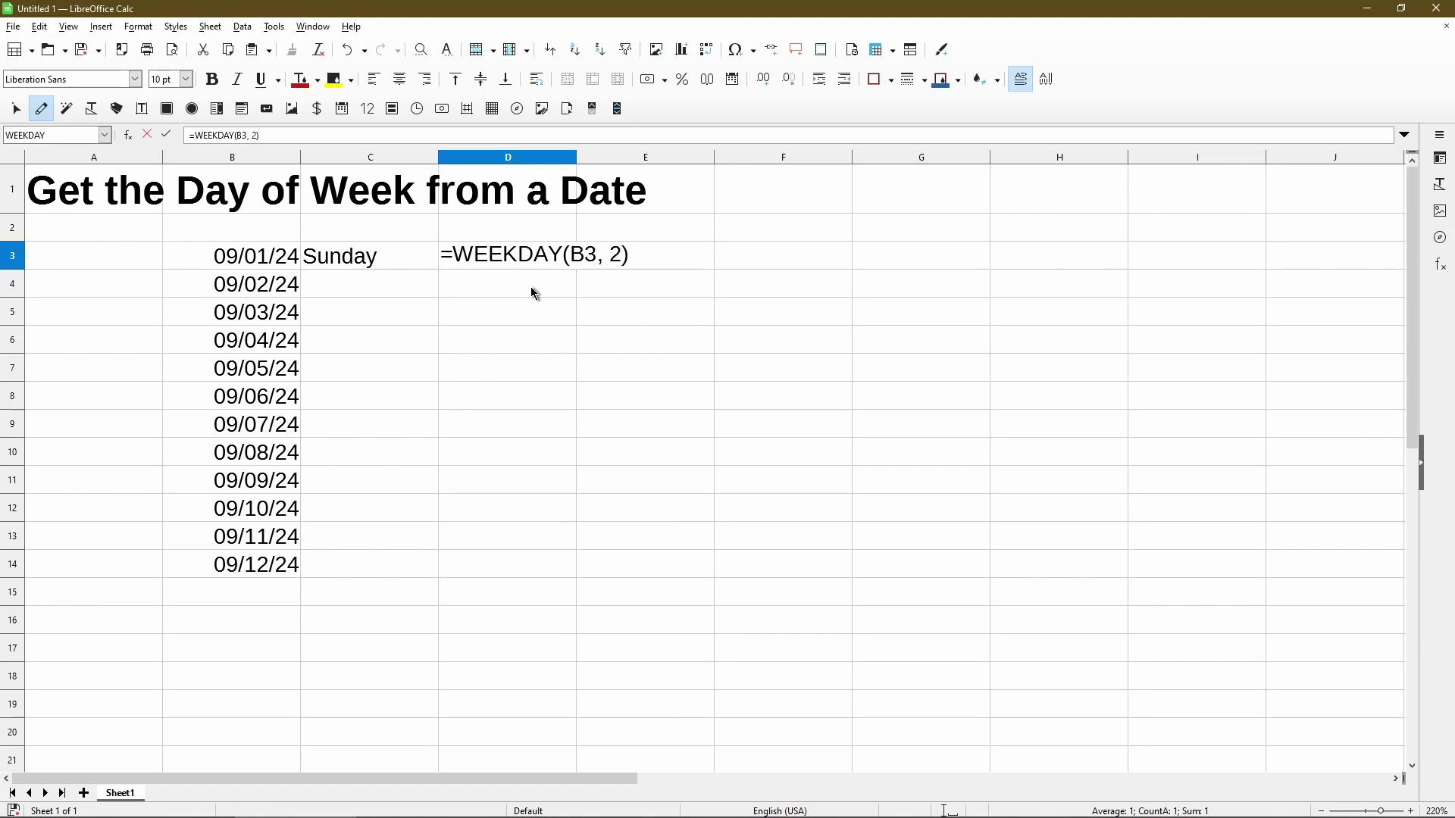
pyautogui.press('Return')
pyautogui.click(532, 267)
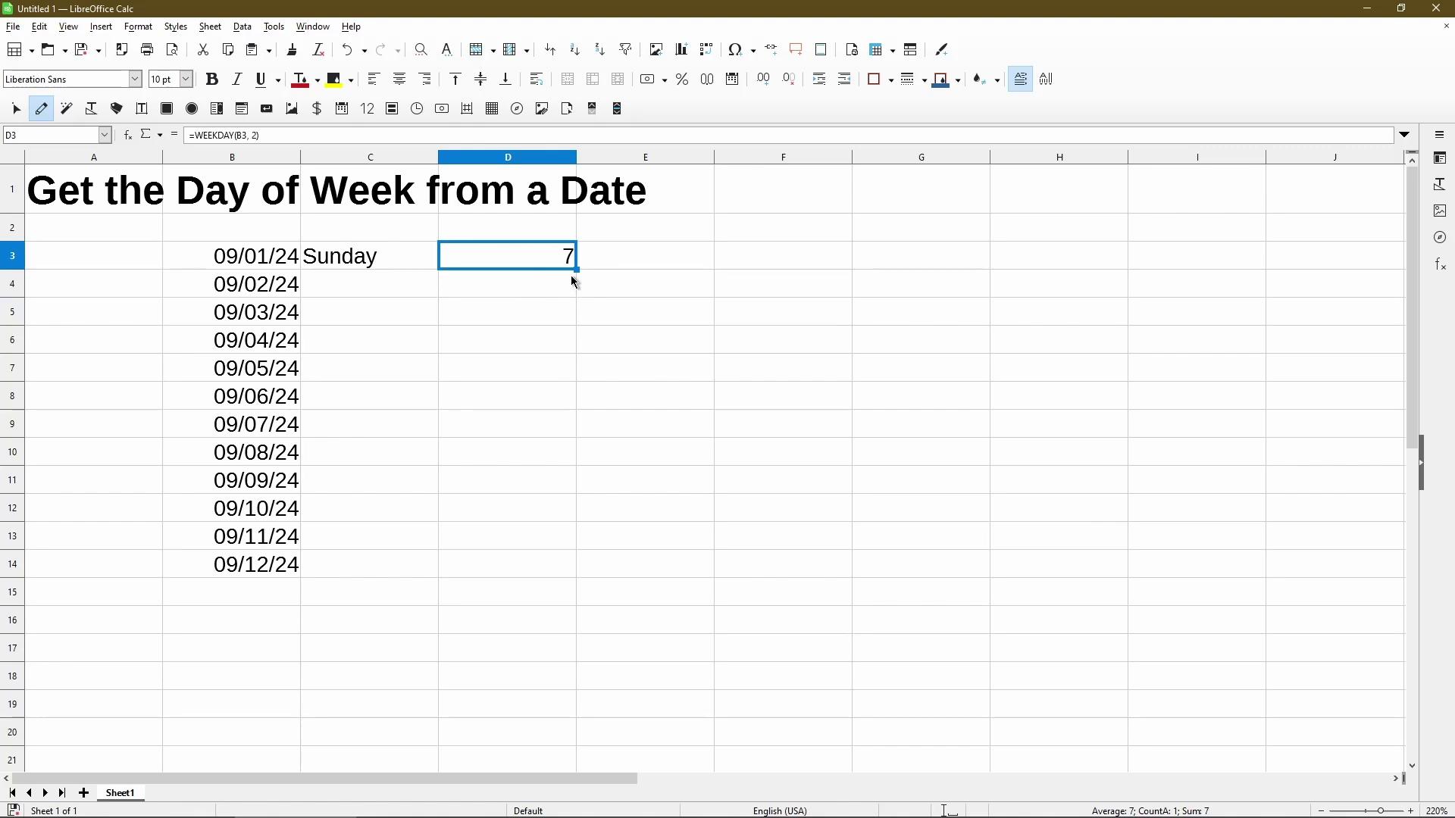
pyautogui.moveTo(577, 274); pyautogui.dragTo(564, 574)
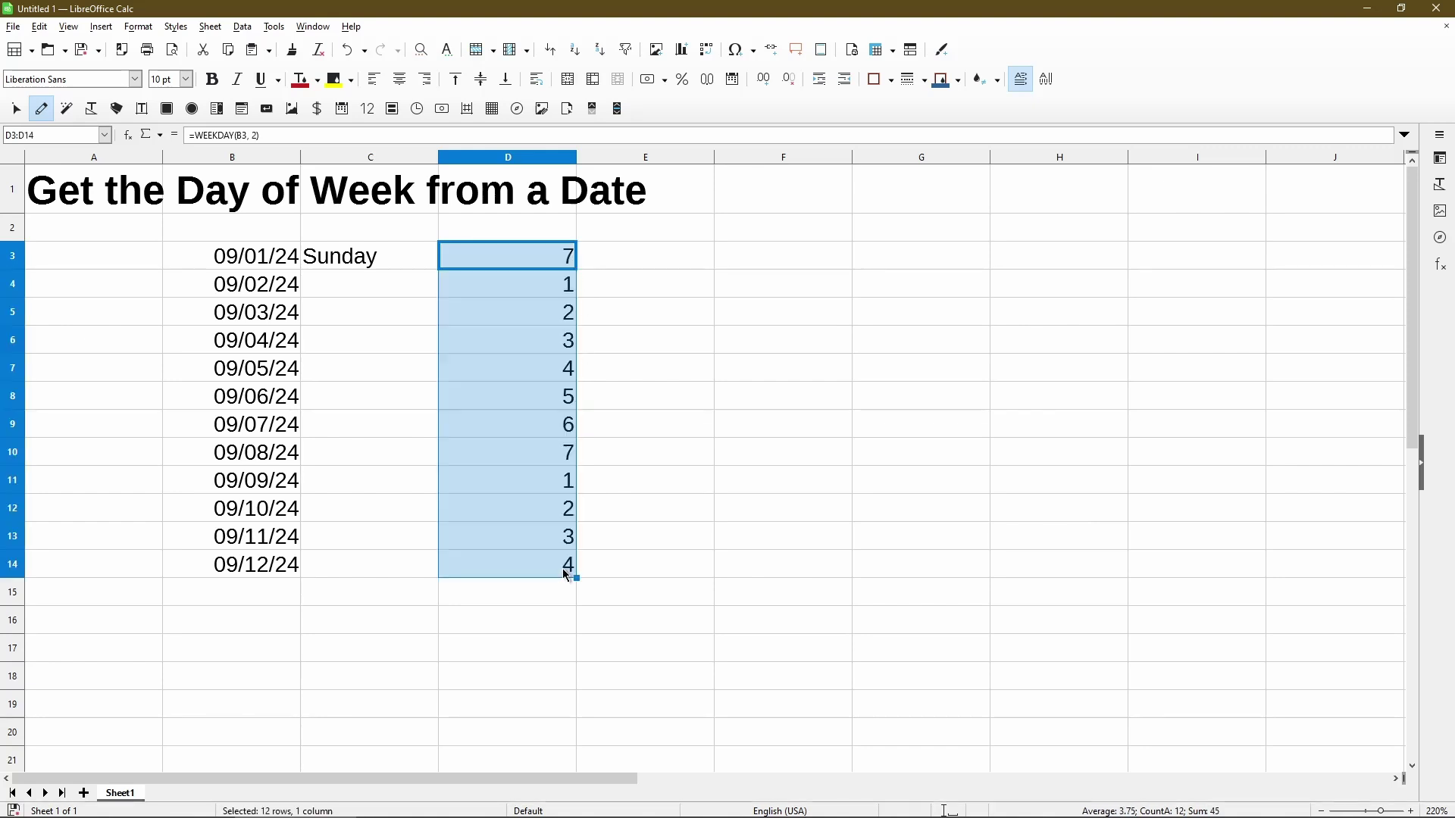
pyautogui.click(497, 293)
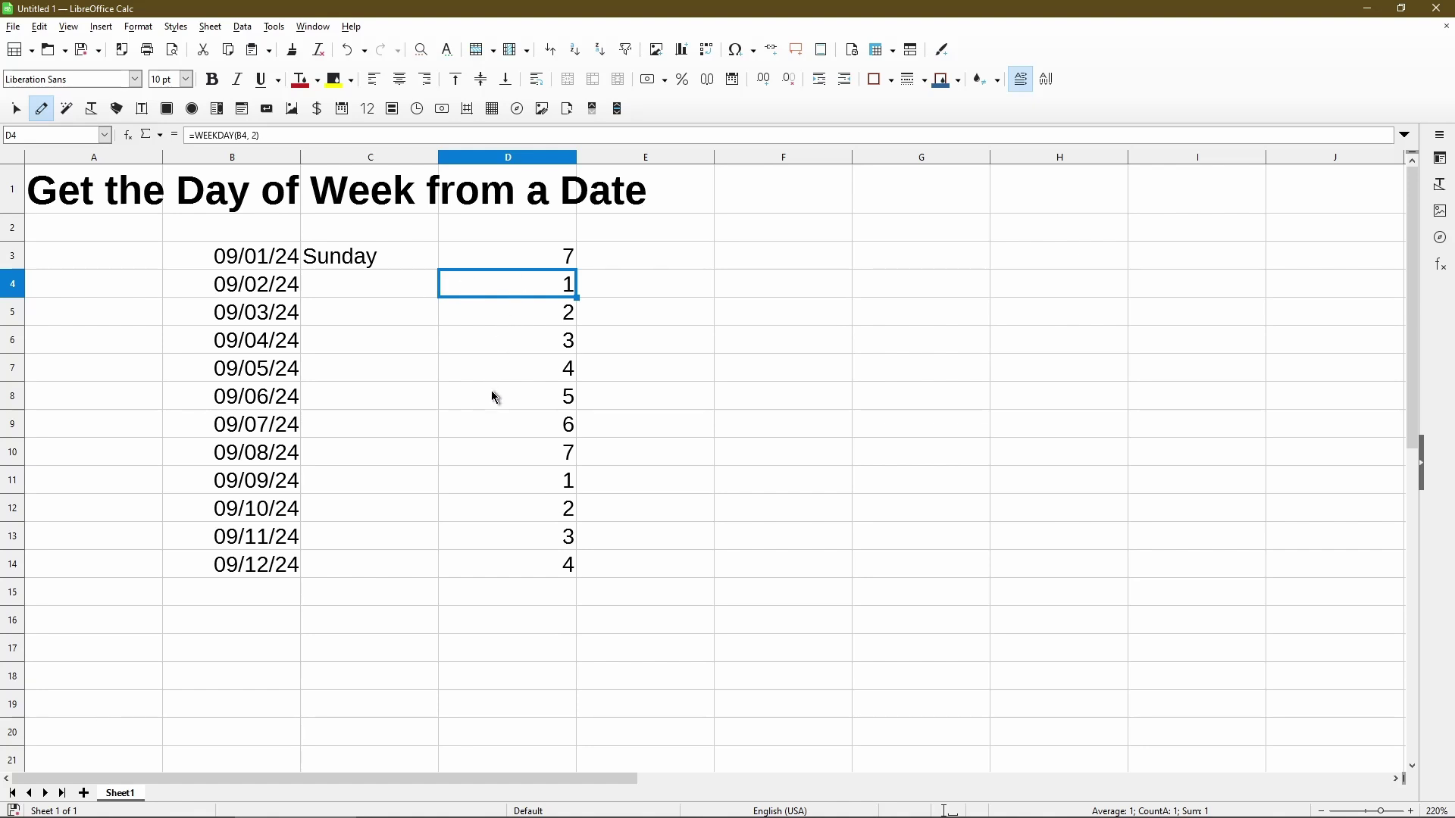
# Enter =B4 in C4 and fill it down through C14.
pyautogui.click(378, 287)
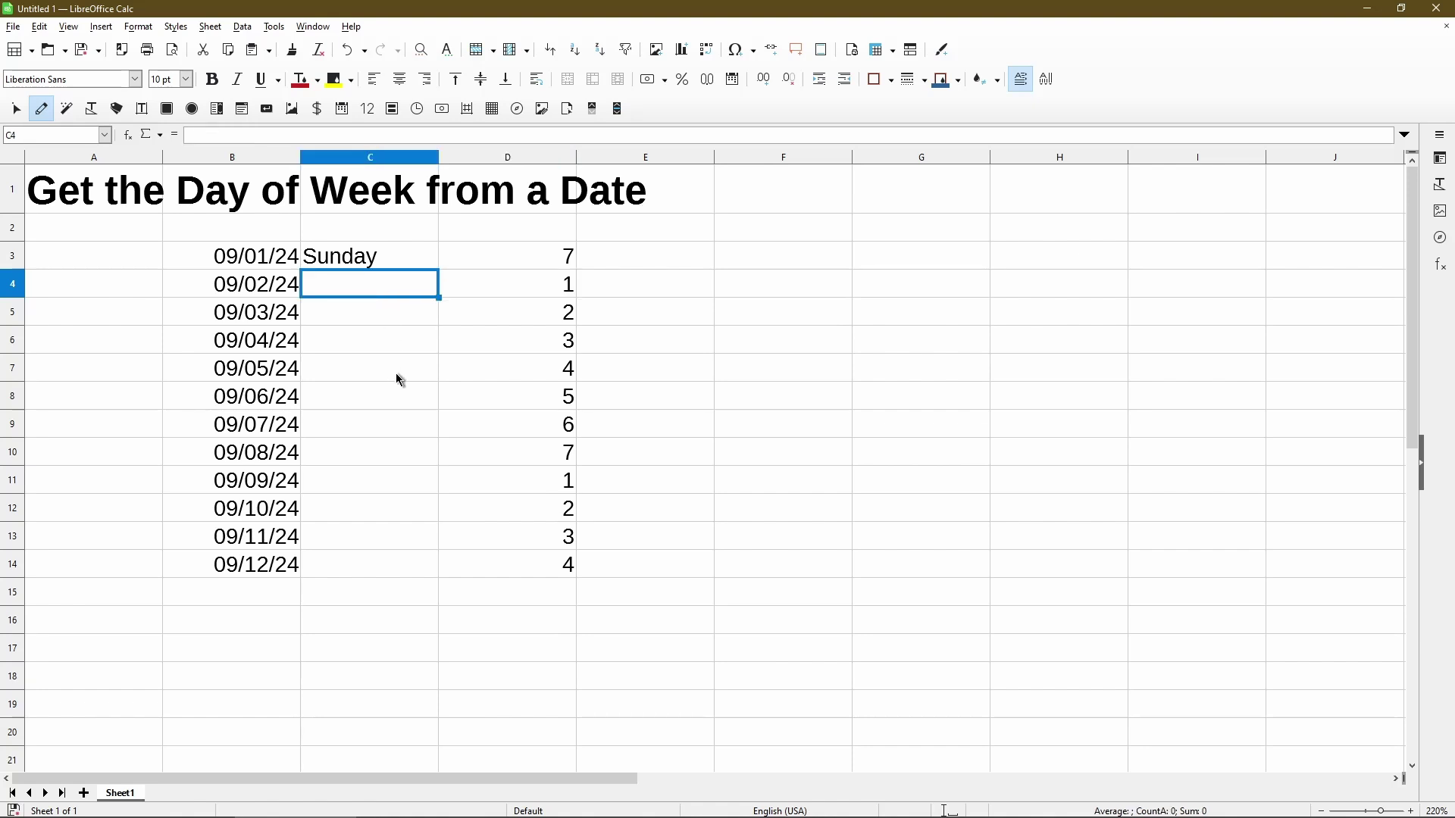
pyautogui.write('=')
pyautogui.click(281, 290)
pyautogui.press('Return')
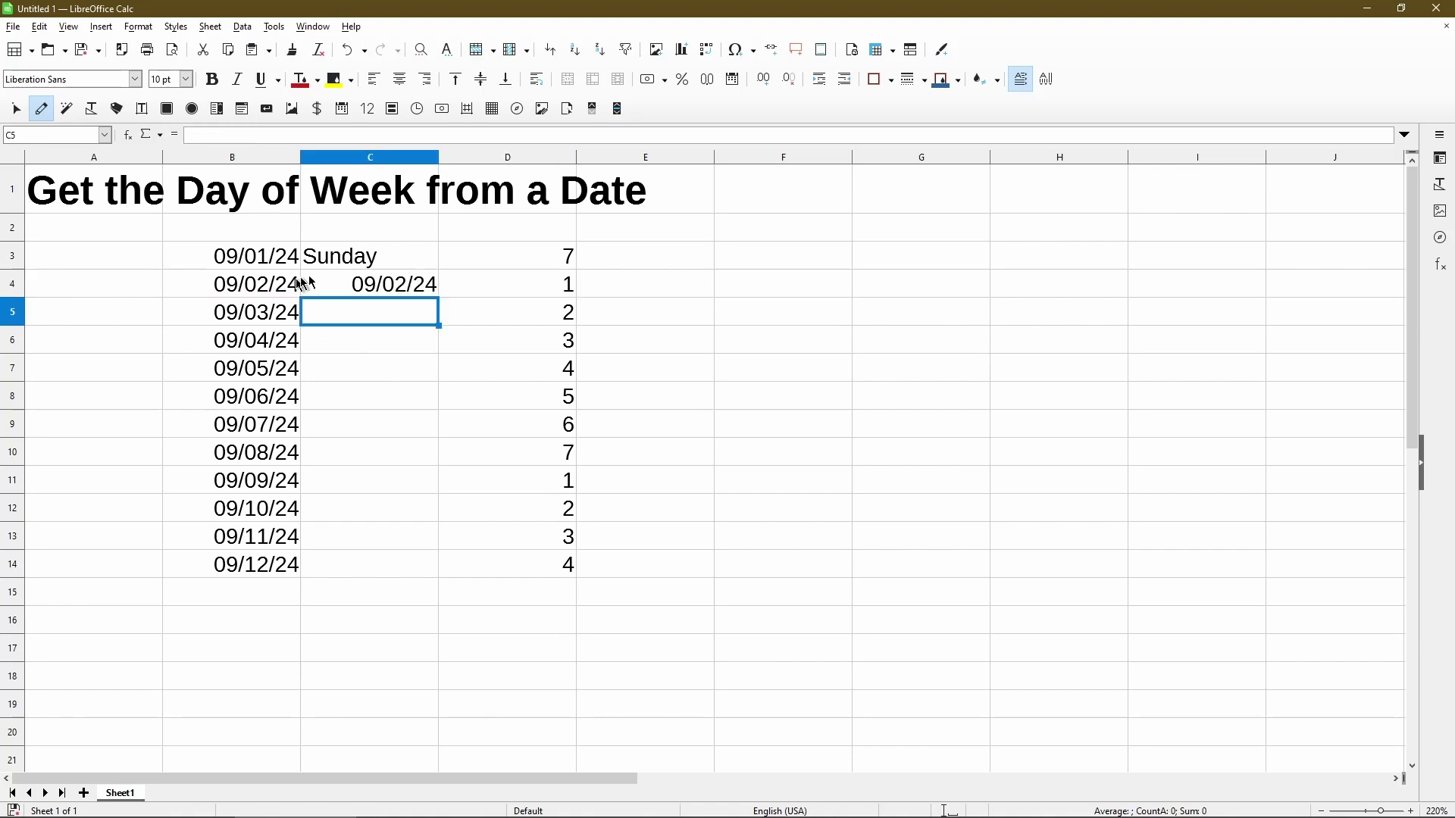
pyautogui.click(357, 282)
pyautogui.moveTo(440, 298); pyautogui.dragTo(439, 575)
# Select the C4:C14 date range and bring up its context menu.
pyautogui.click(391, 292)
pyautogui.keyDown('shift'); pyautogui.click(407, 570); pyautogui.keyUp('shift')
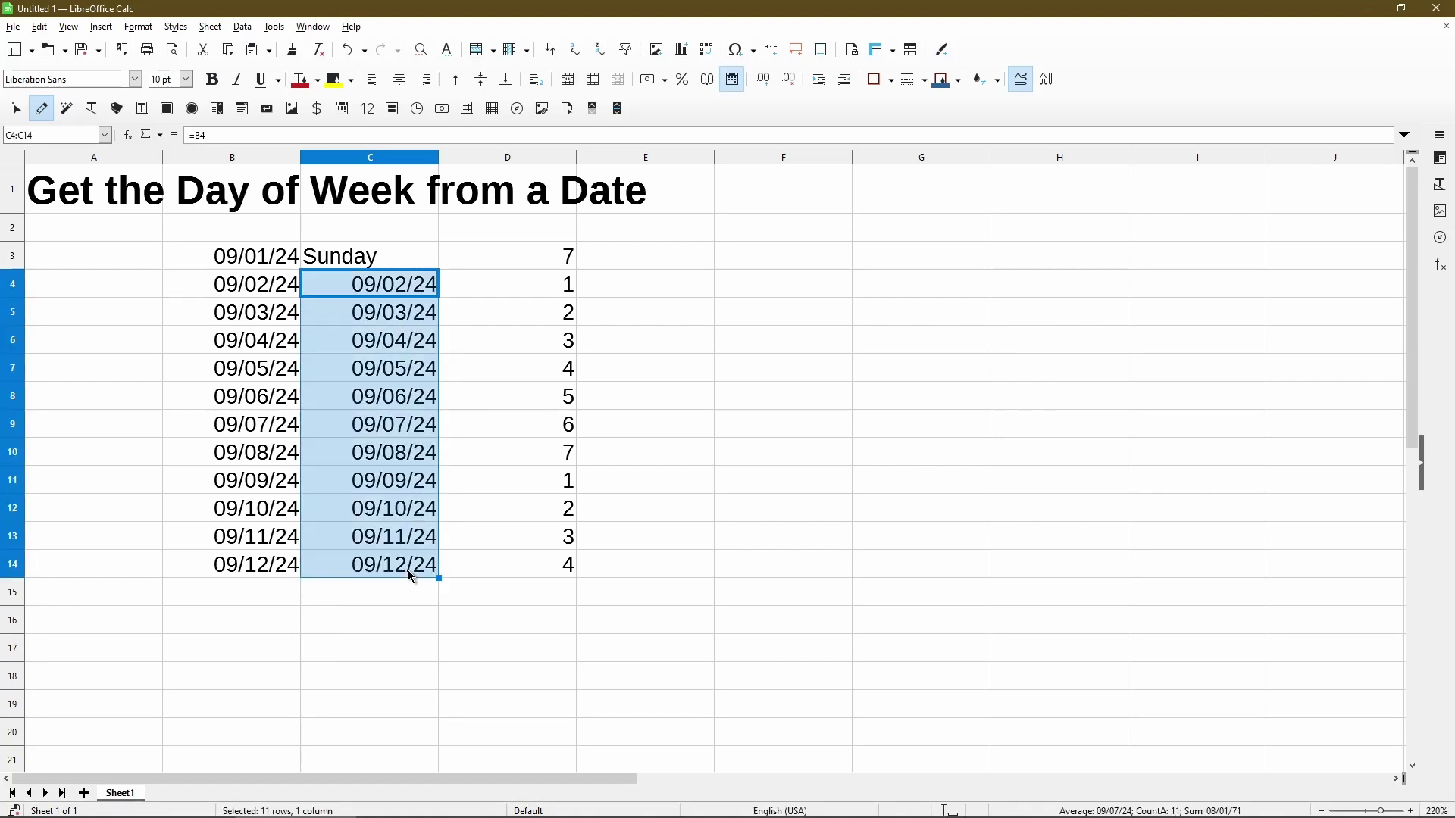
pyautogui.rightClick(407, 569)
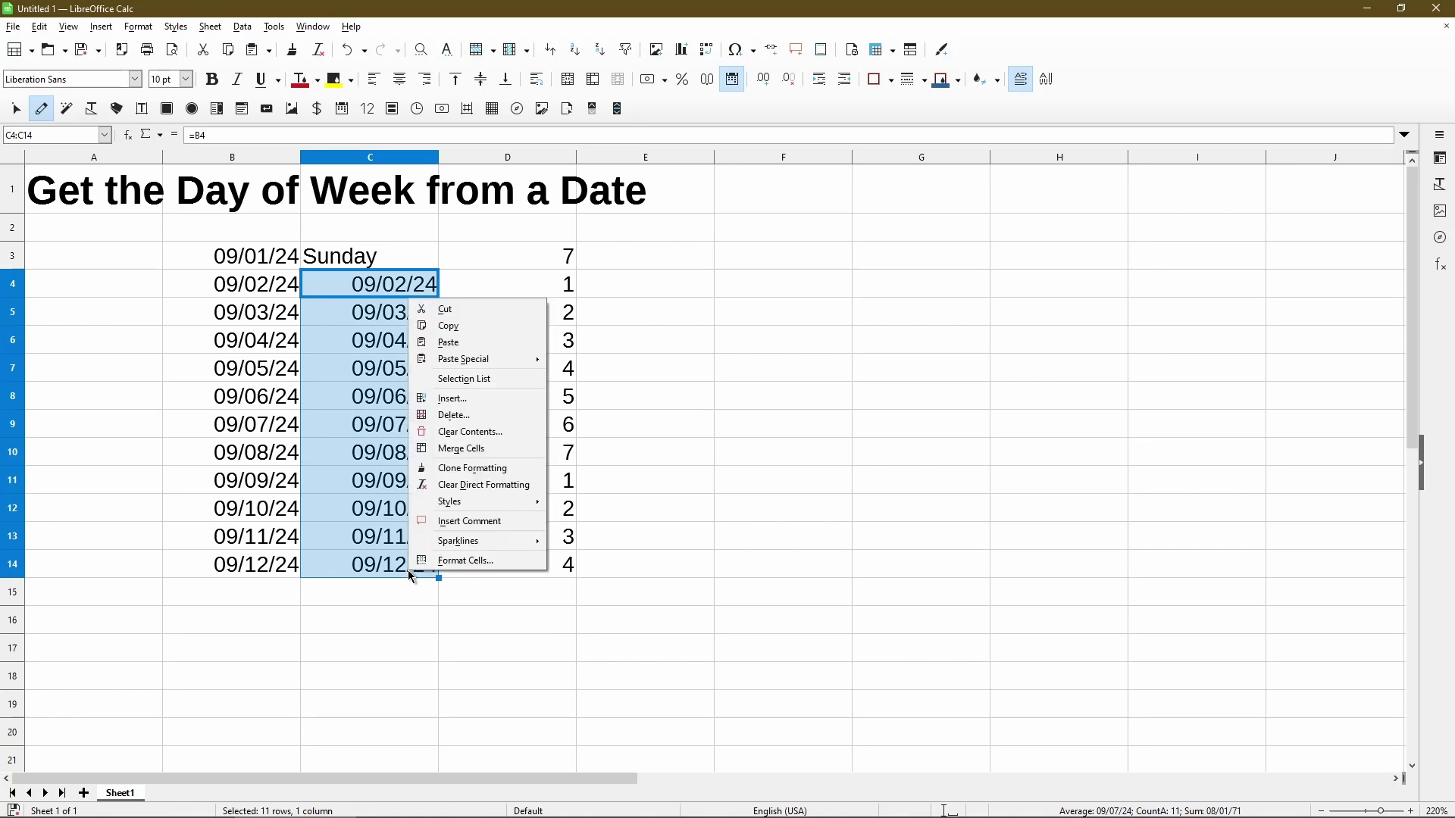
# In Format Cells for C4:C14, choose date format NN, MMM D, YY (previews Mon, Sep 2, 24).
pyautogui.click(460, 561)
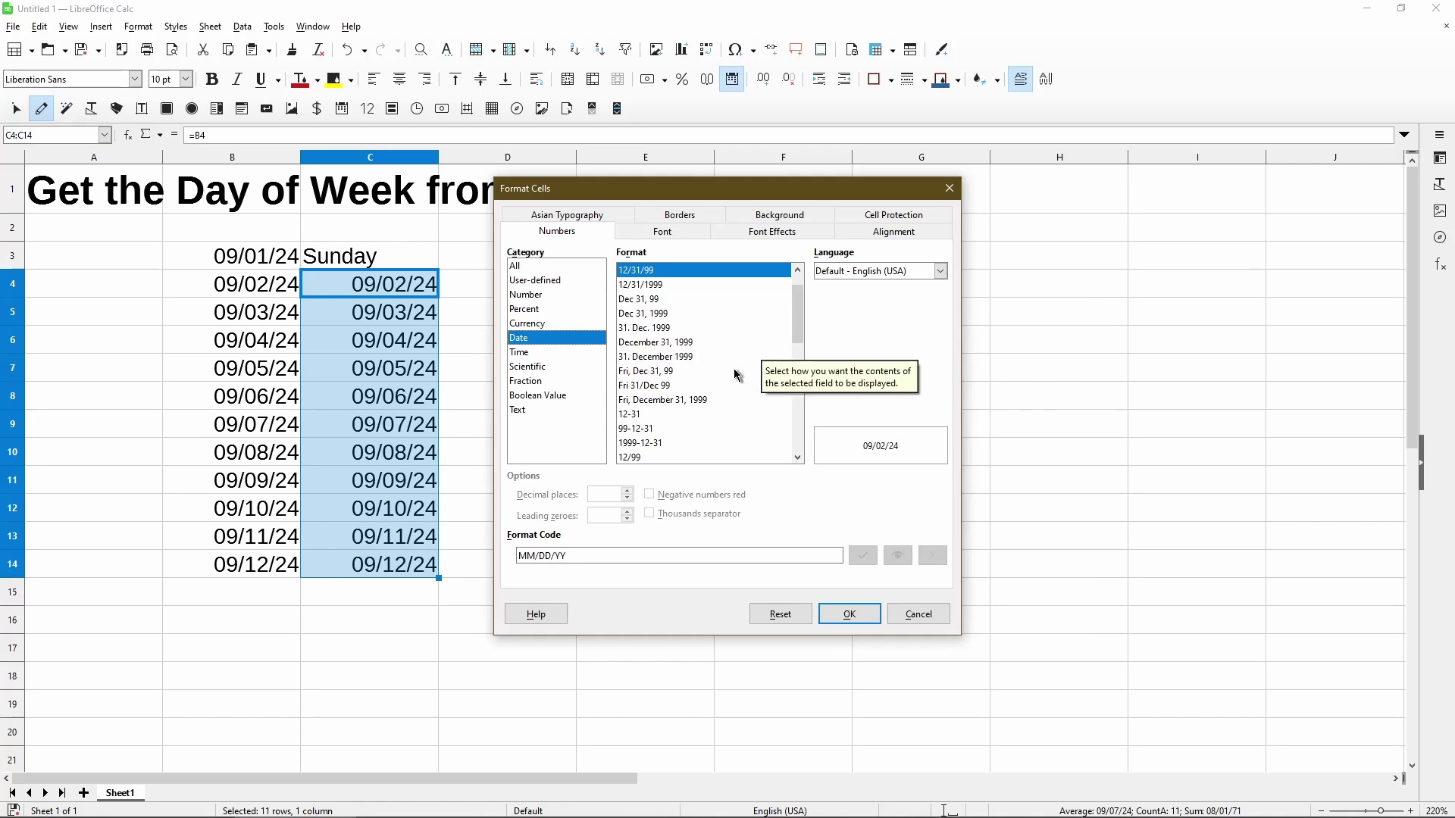
pyautogui.click(735, 372)
pyautogui.scroll(1, 799, 356)
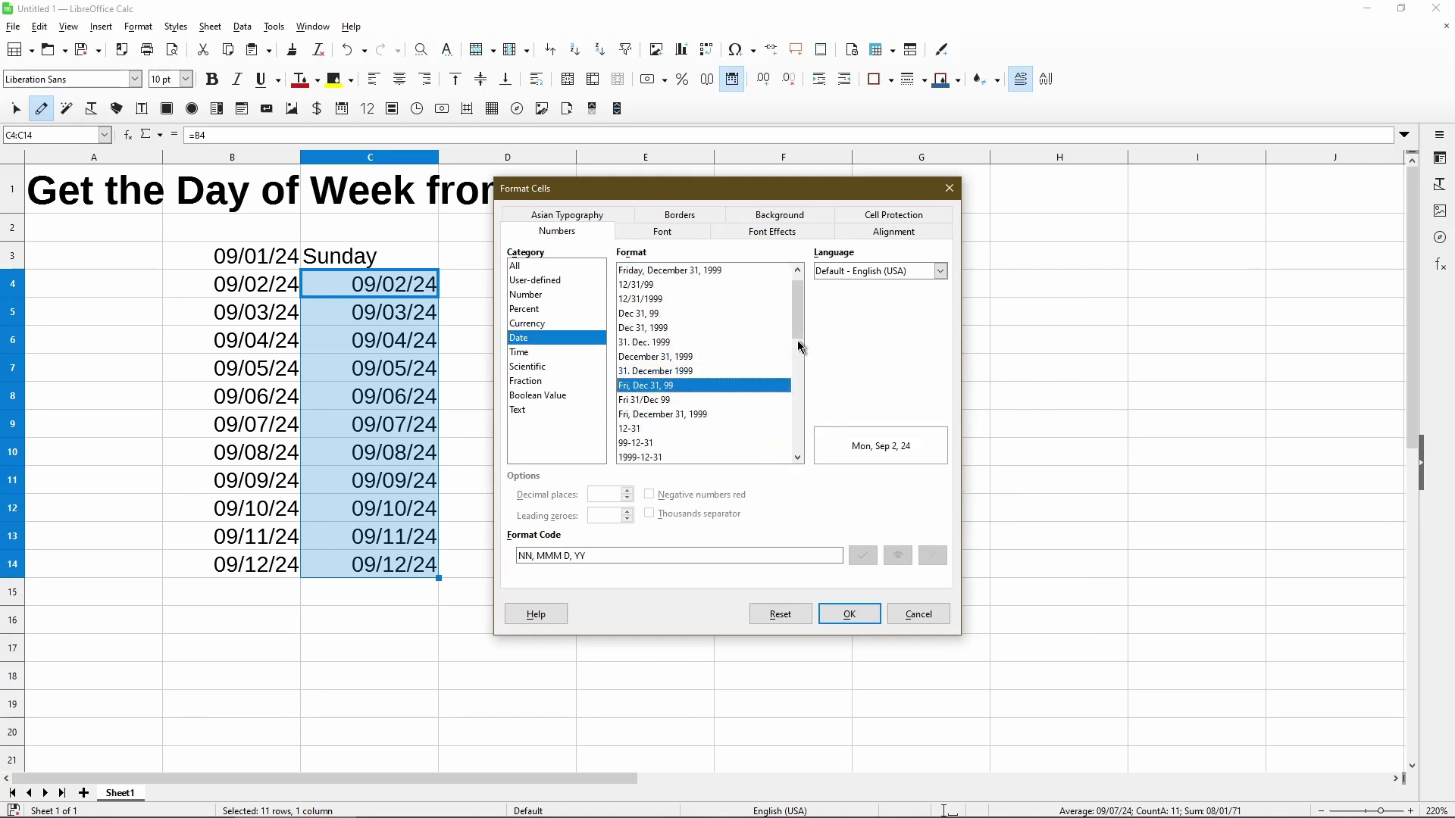
pyautogui.moveTo(801, 338); pyautogui.dragTo(798, 375)
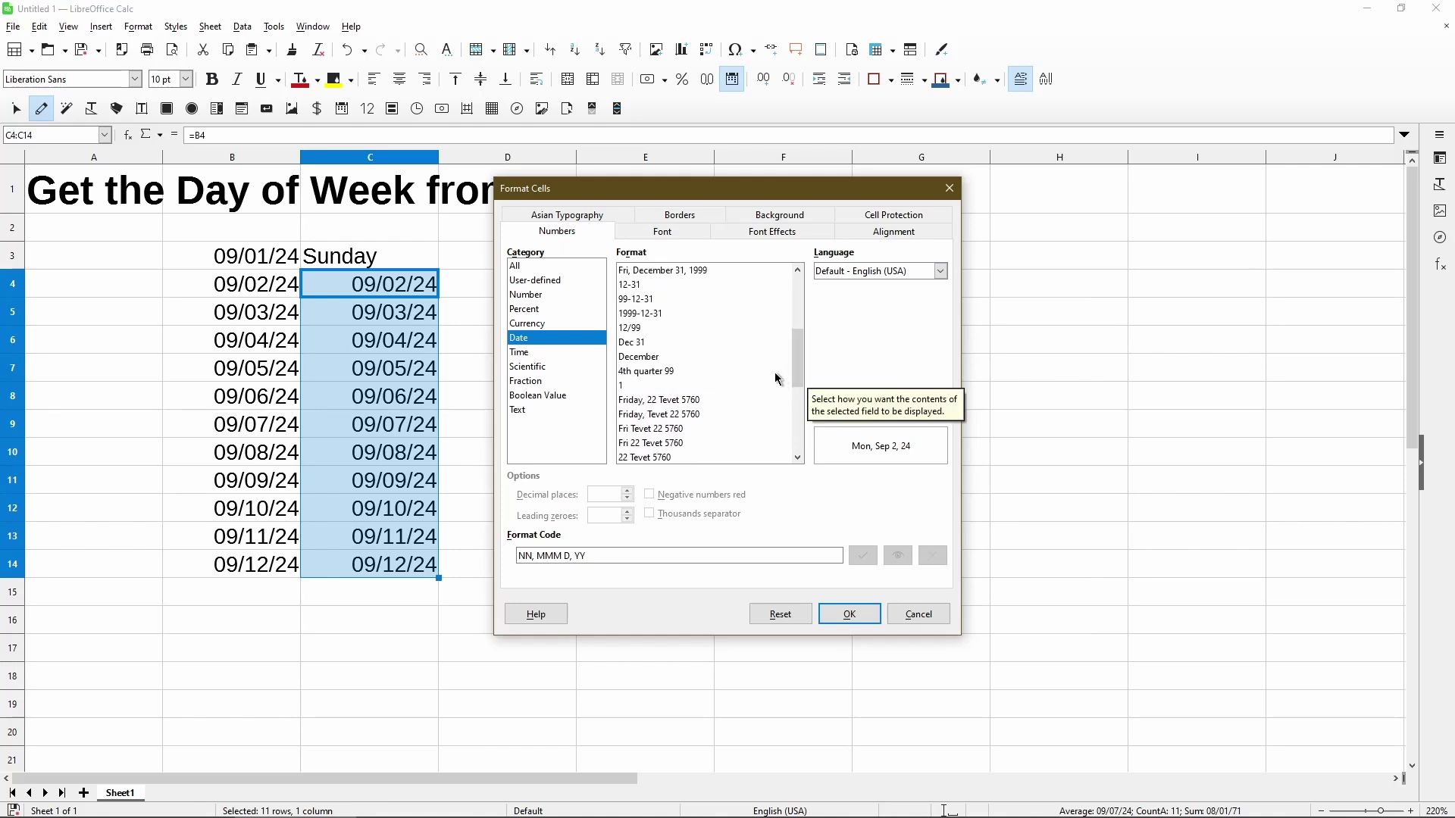
pyautogui.scroll(3, 757, 397)
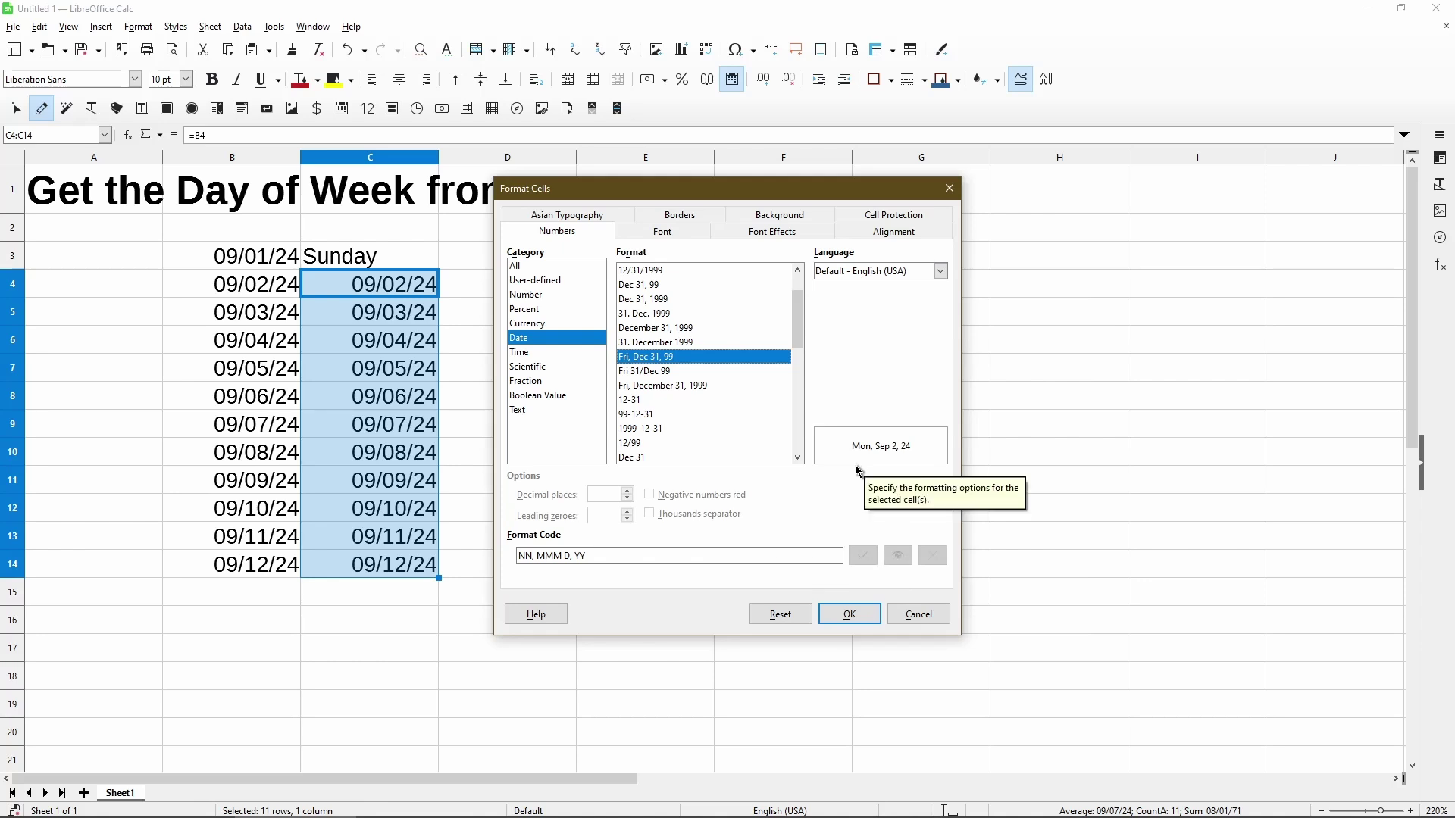
pyautogui.press('F1')
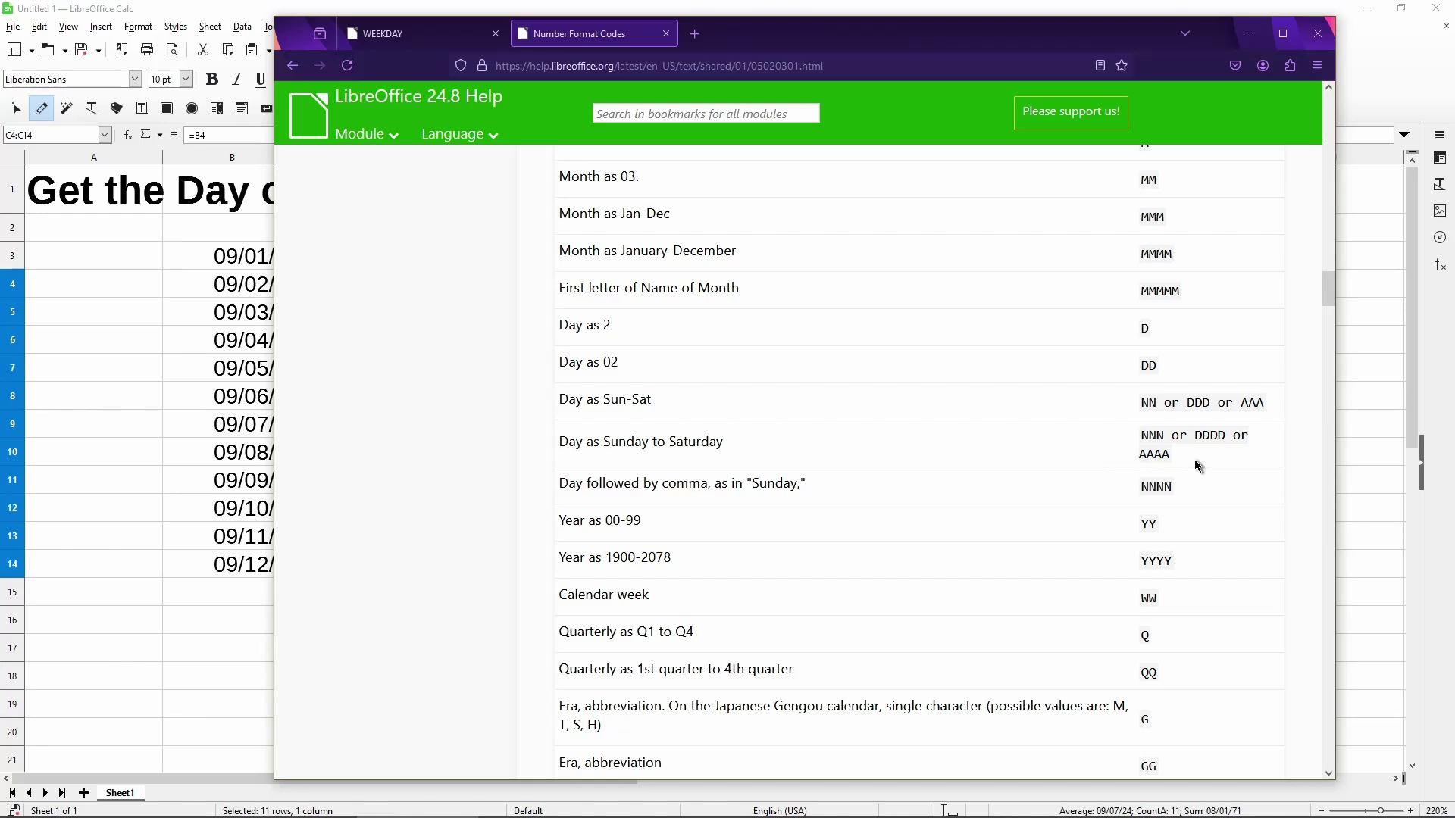
# Switch to User-defined and enter format code AAAA, previewing Monday.
pyautogui.hotkey('alt', 'Tab')
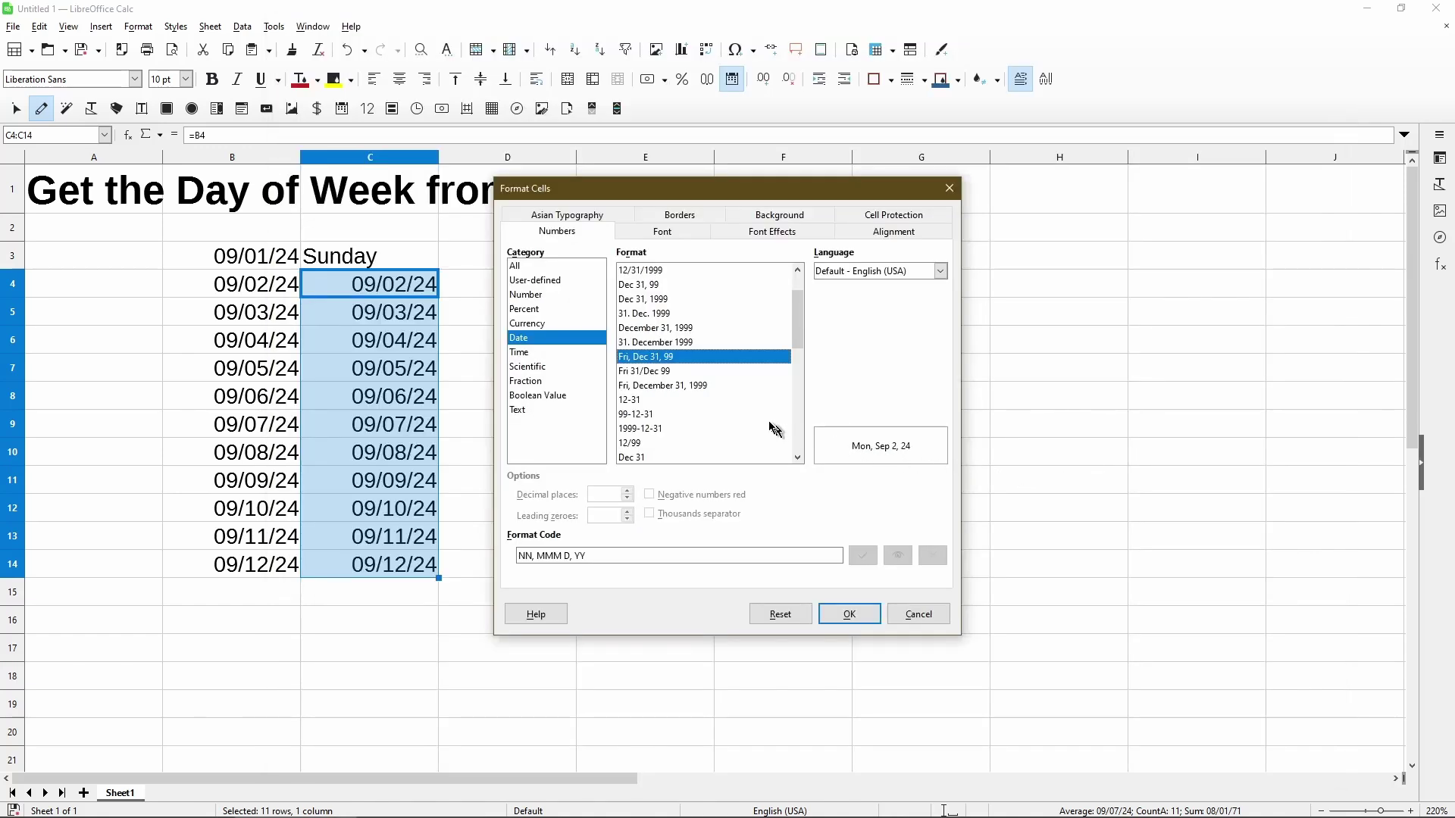
pyautogui.click(557, 280)
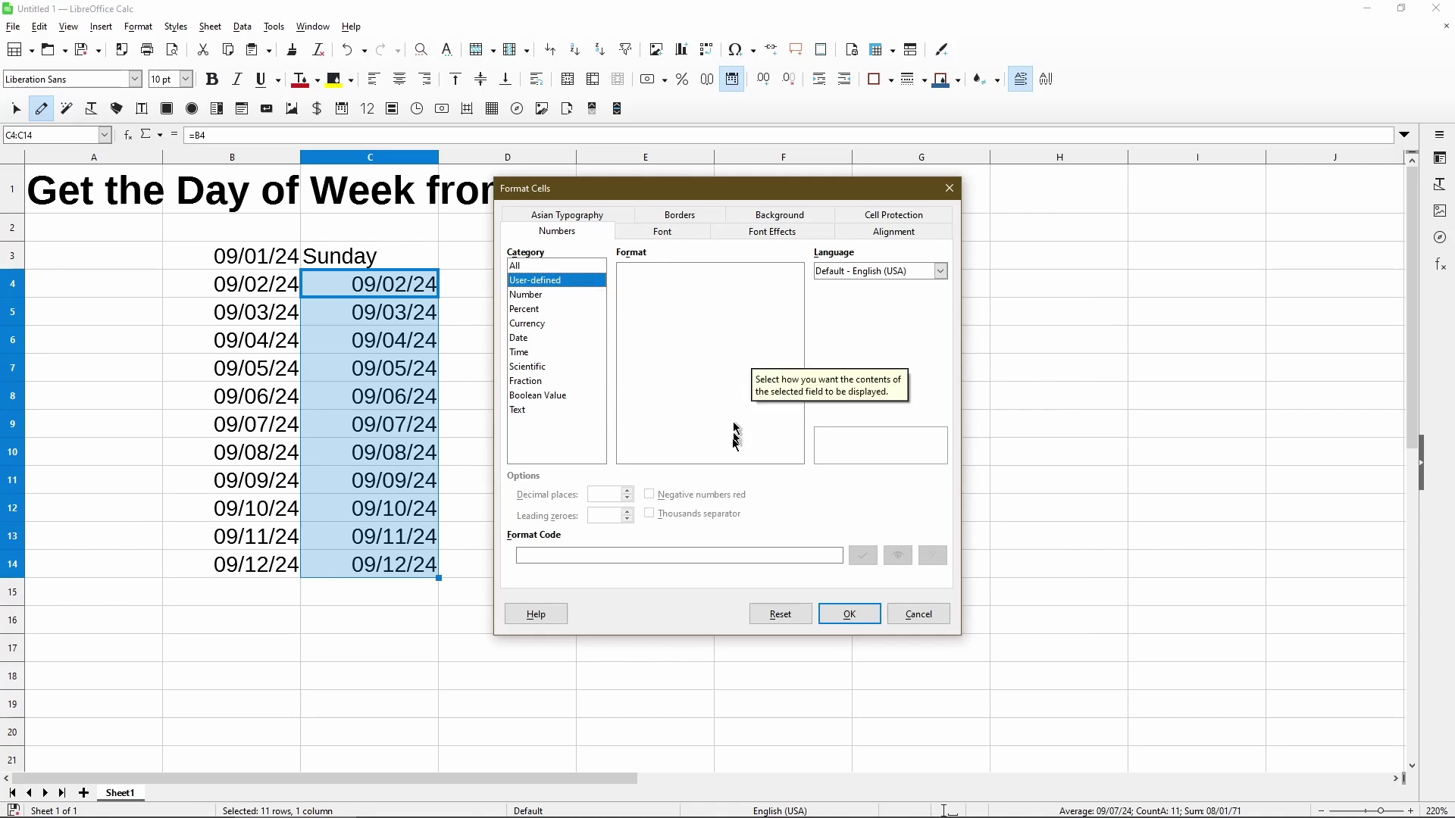
pyautogui.click(668, 557)
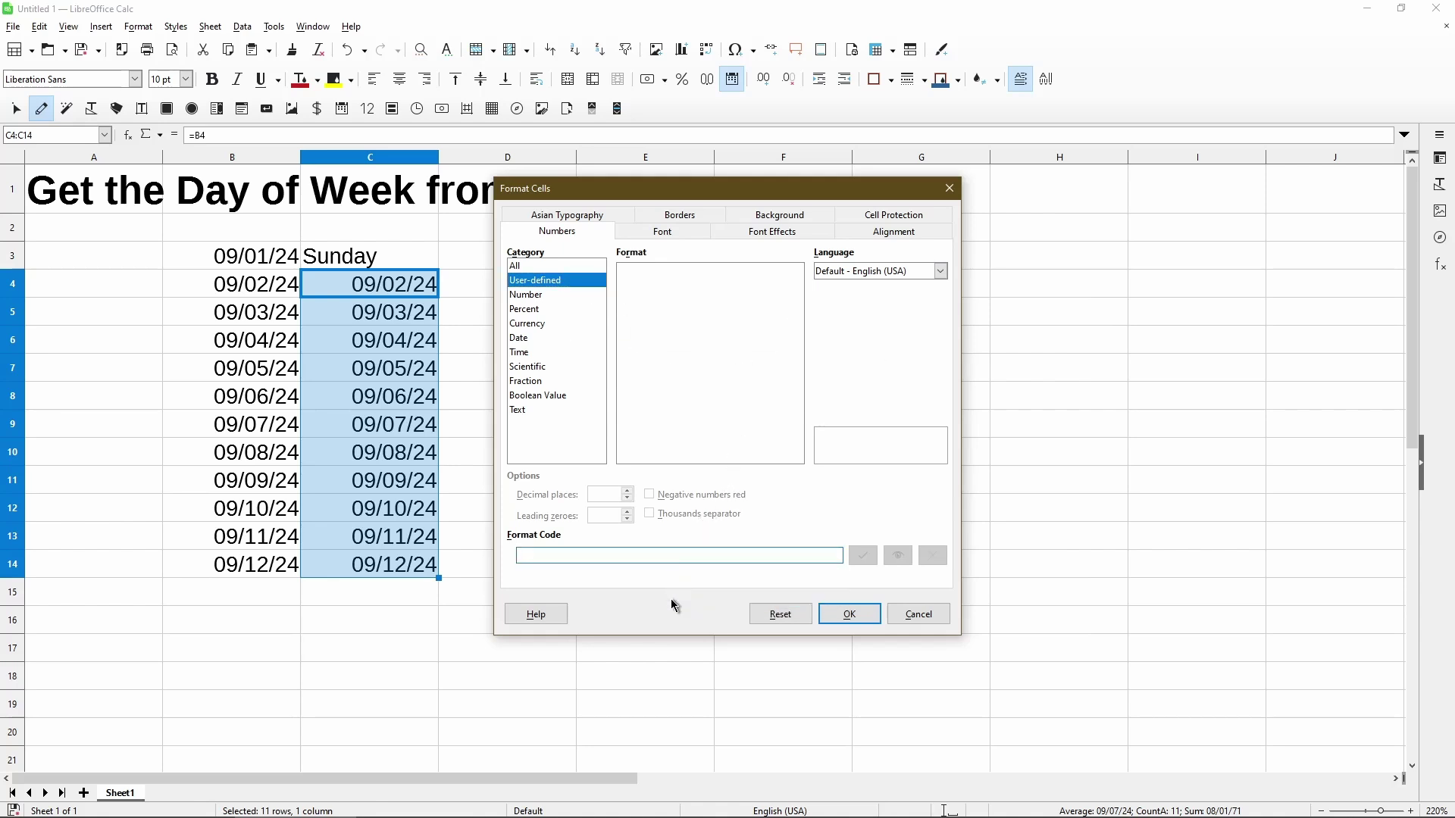
pyautogui.write('AAA')
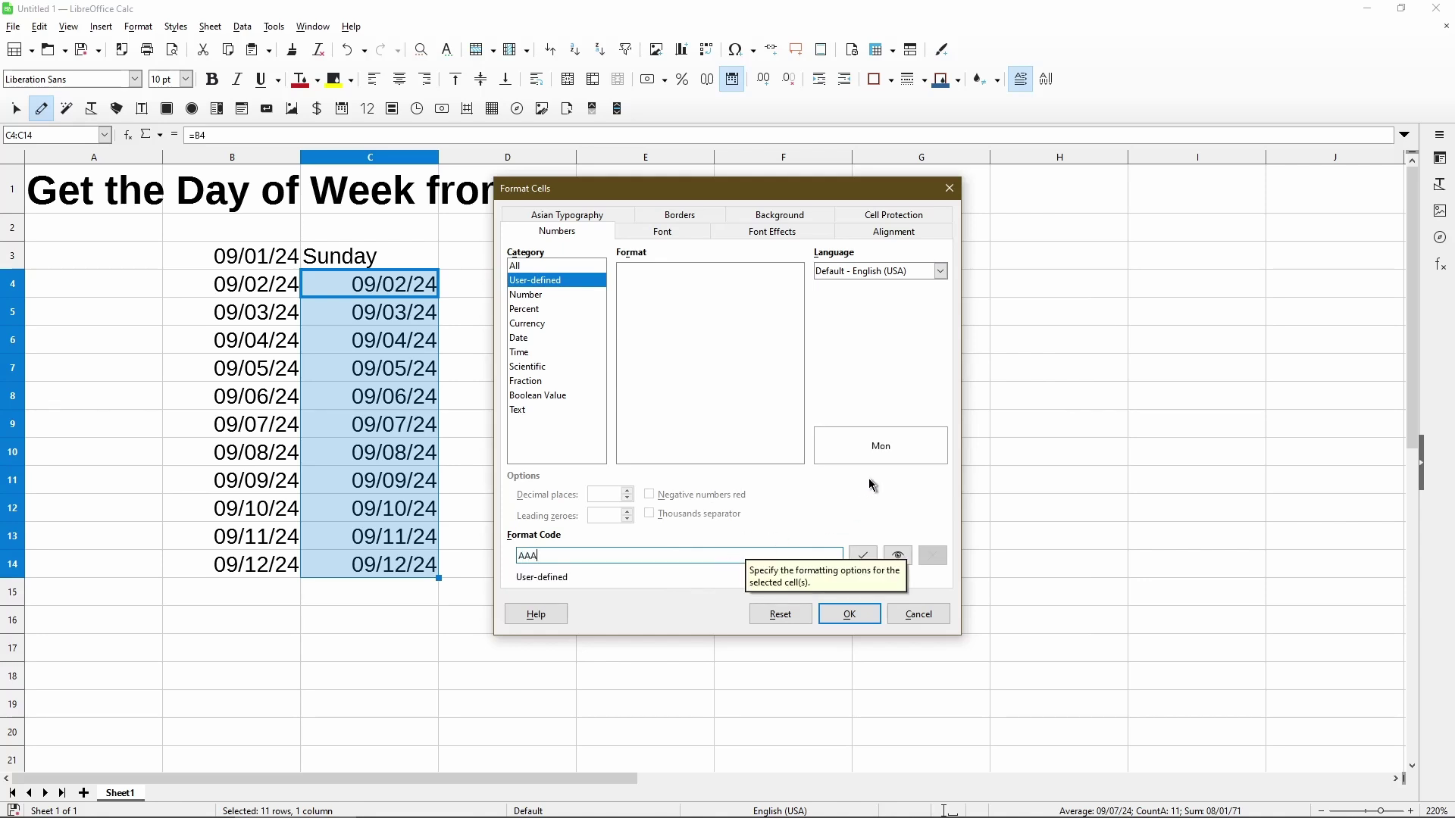
pyautogui.write('A')
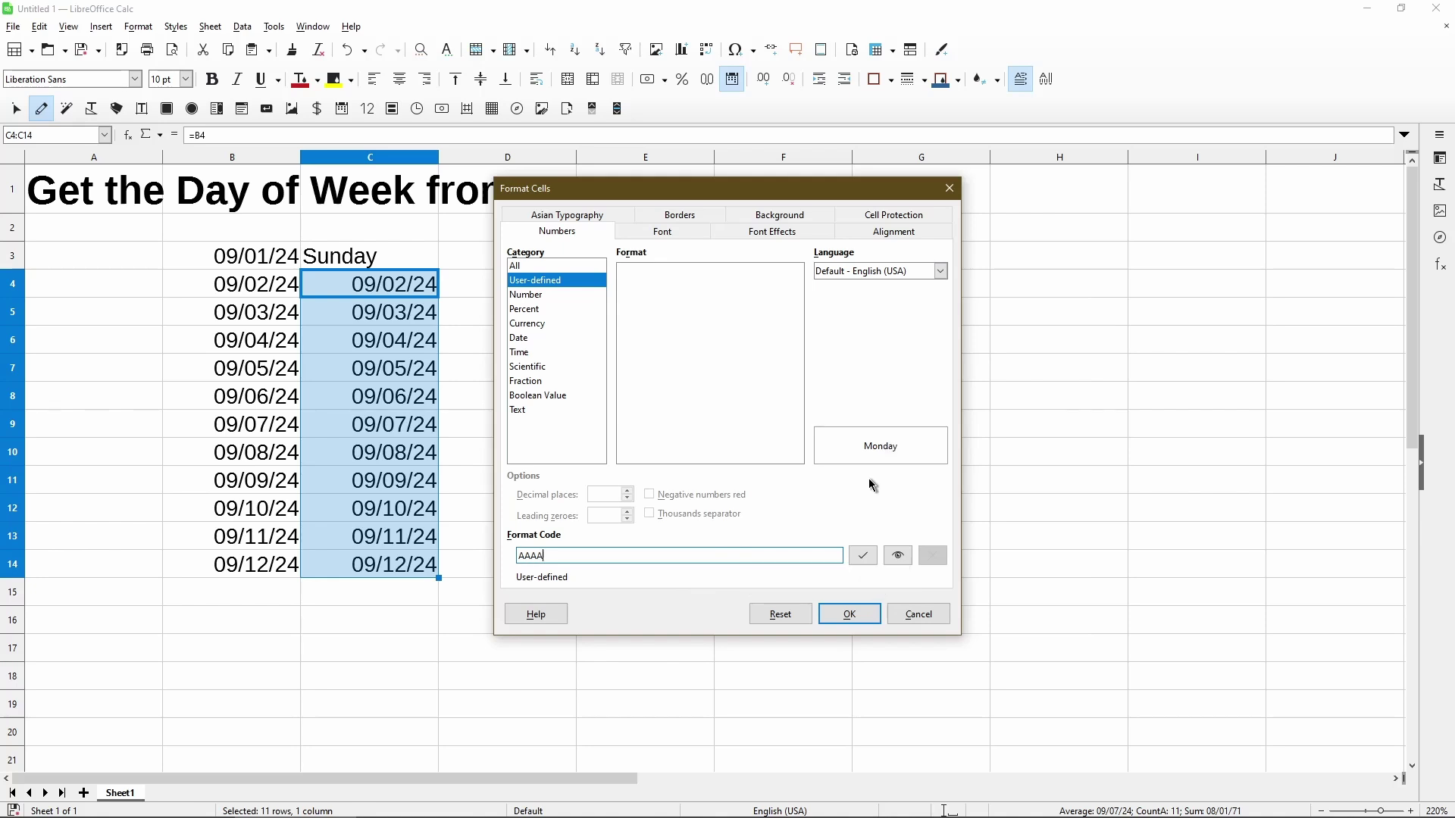
# Add AAAA as a custom format commented 'Day of the week' and apply it to C4:C14.
pyautogui.click(886, 561)
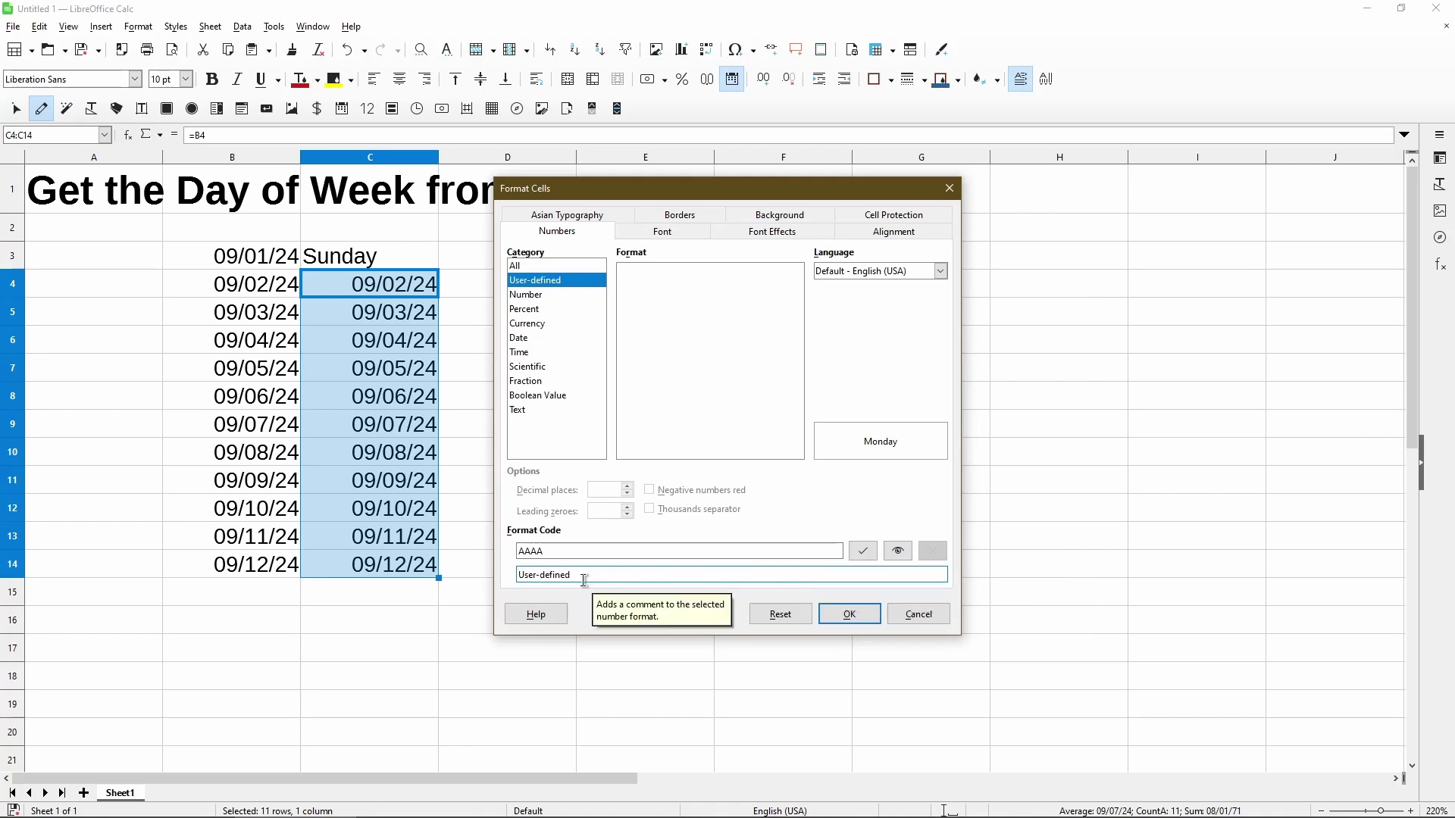
pyautogui.tripleClick(585, 581)
pyautogui.press('BackSpace')
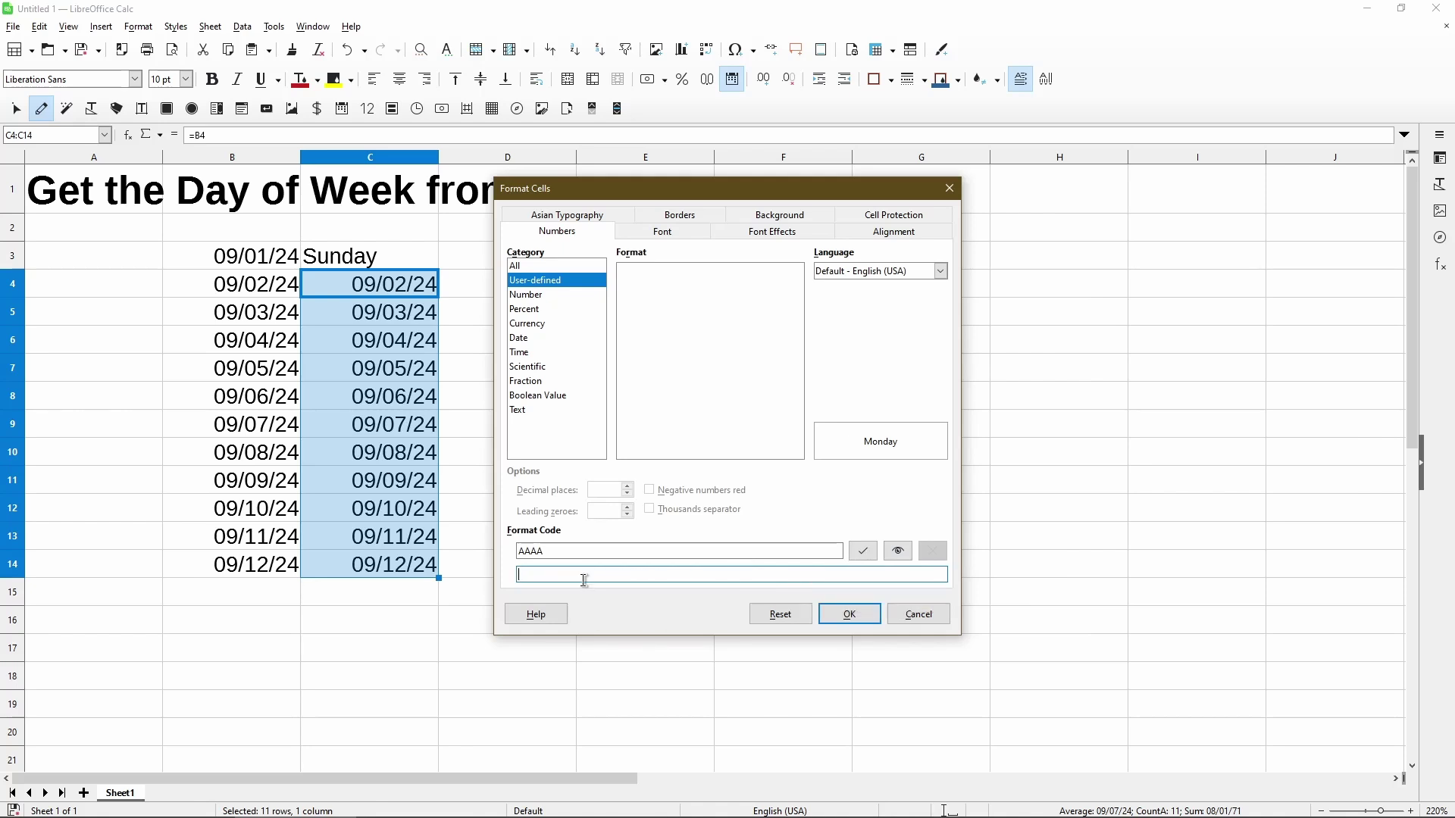
pyautogui.write('Day of the week')
pyautogui.click(863, 562)
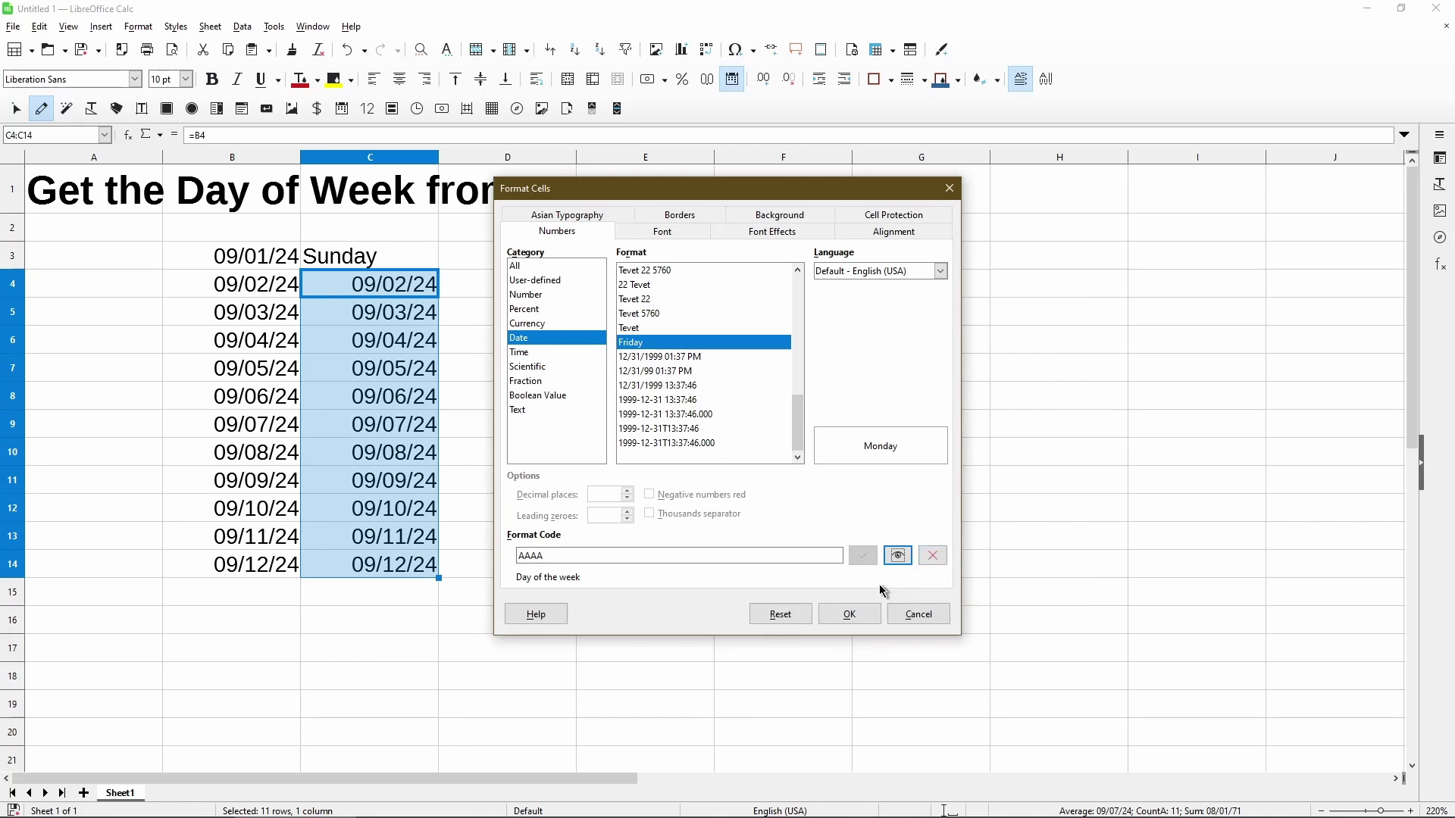
pyautogui.click(870, 628)
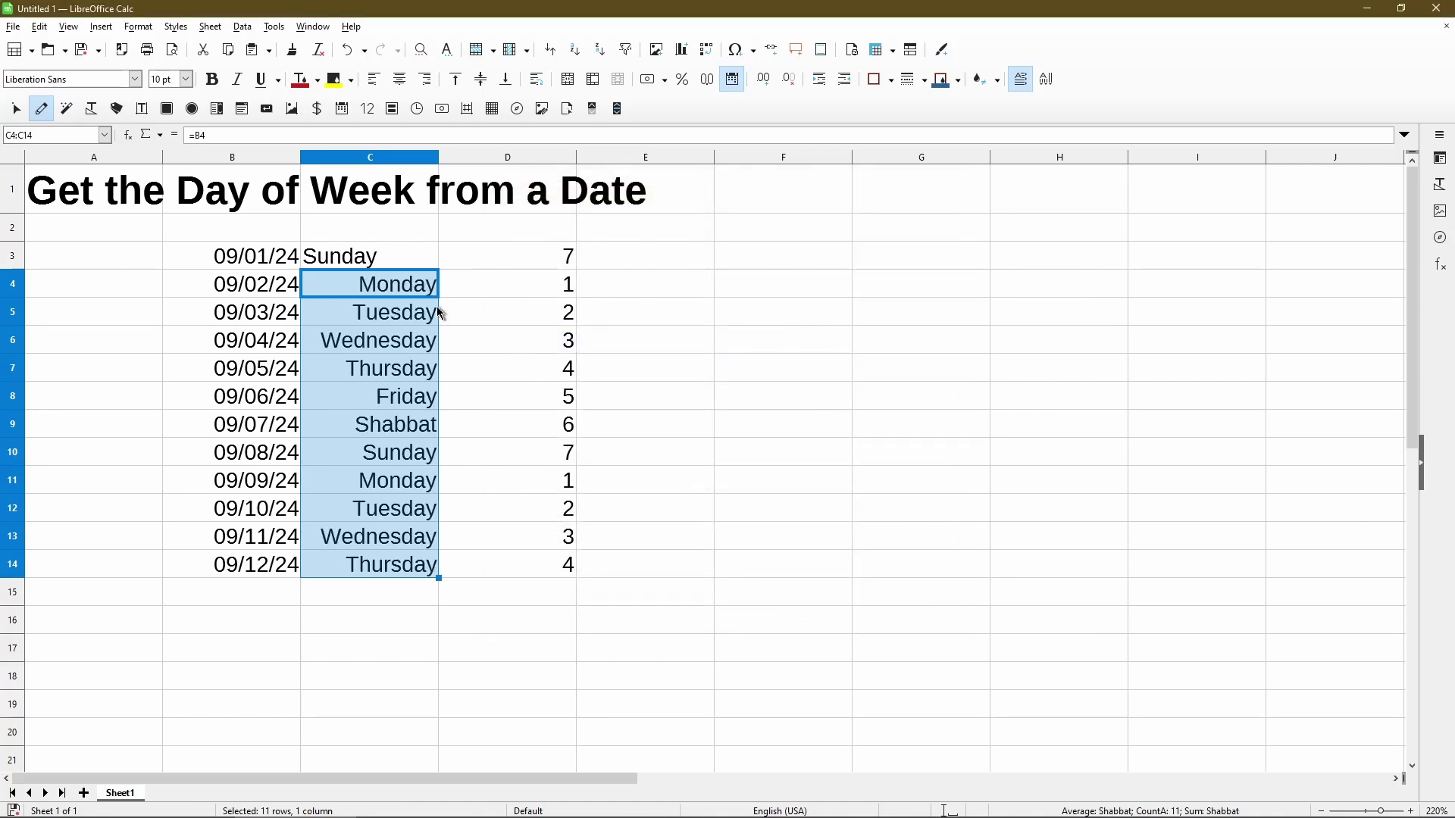
pyautogui.click(454, 317)
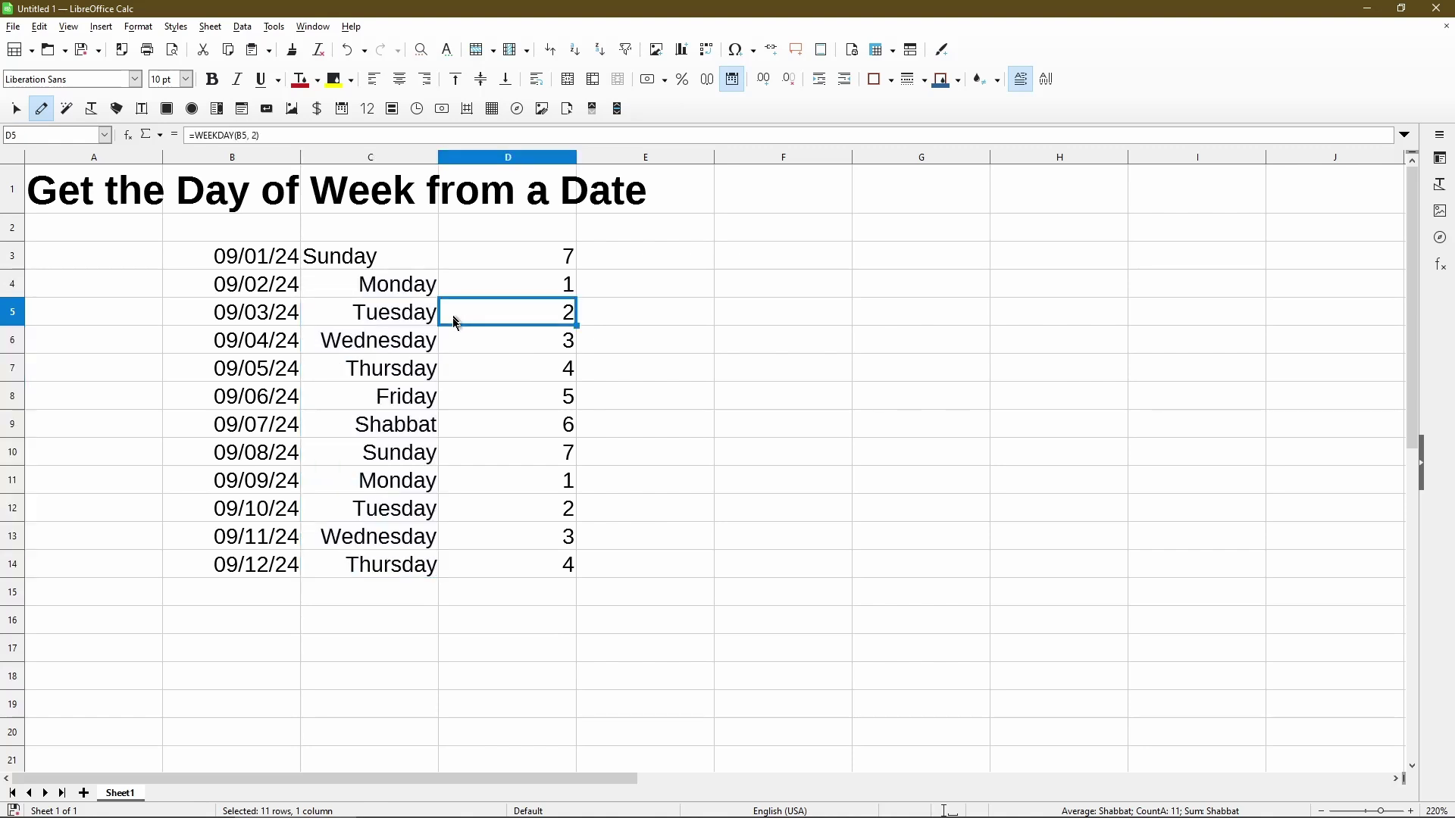
pyautogui.click(414, 427)
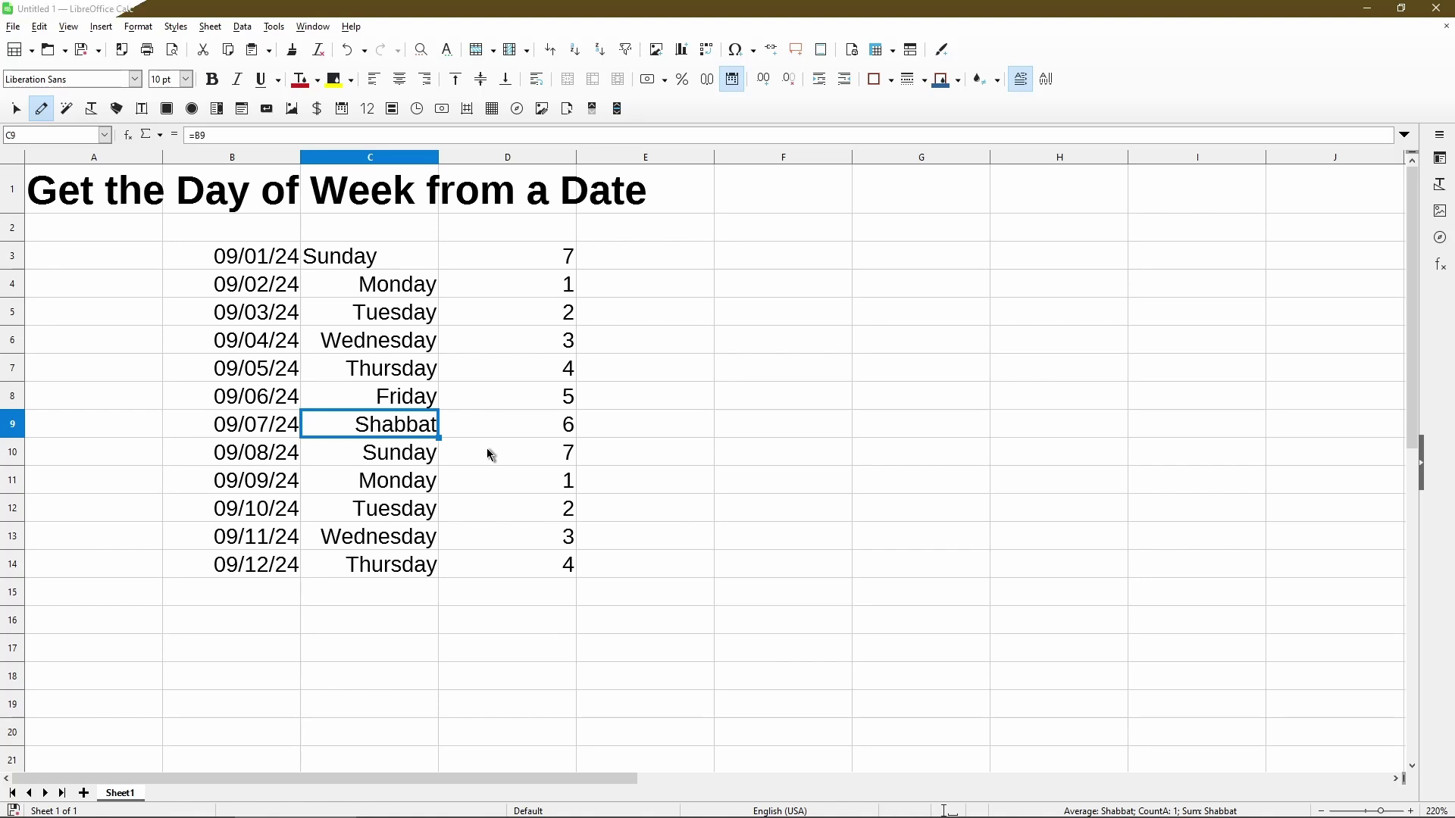
pyautogui.hotkey('alt', 'Tab')
pyautogui.scroll(-10, 488, 455)
pyautogui.scroll(-1, 486, 448)
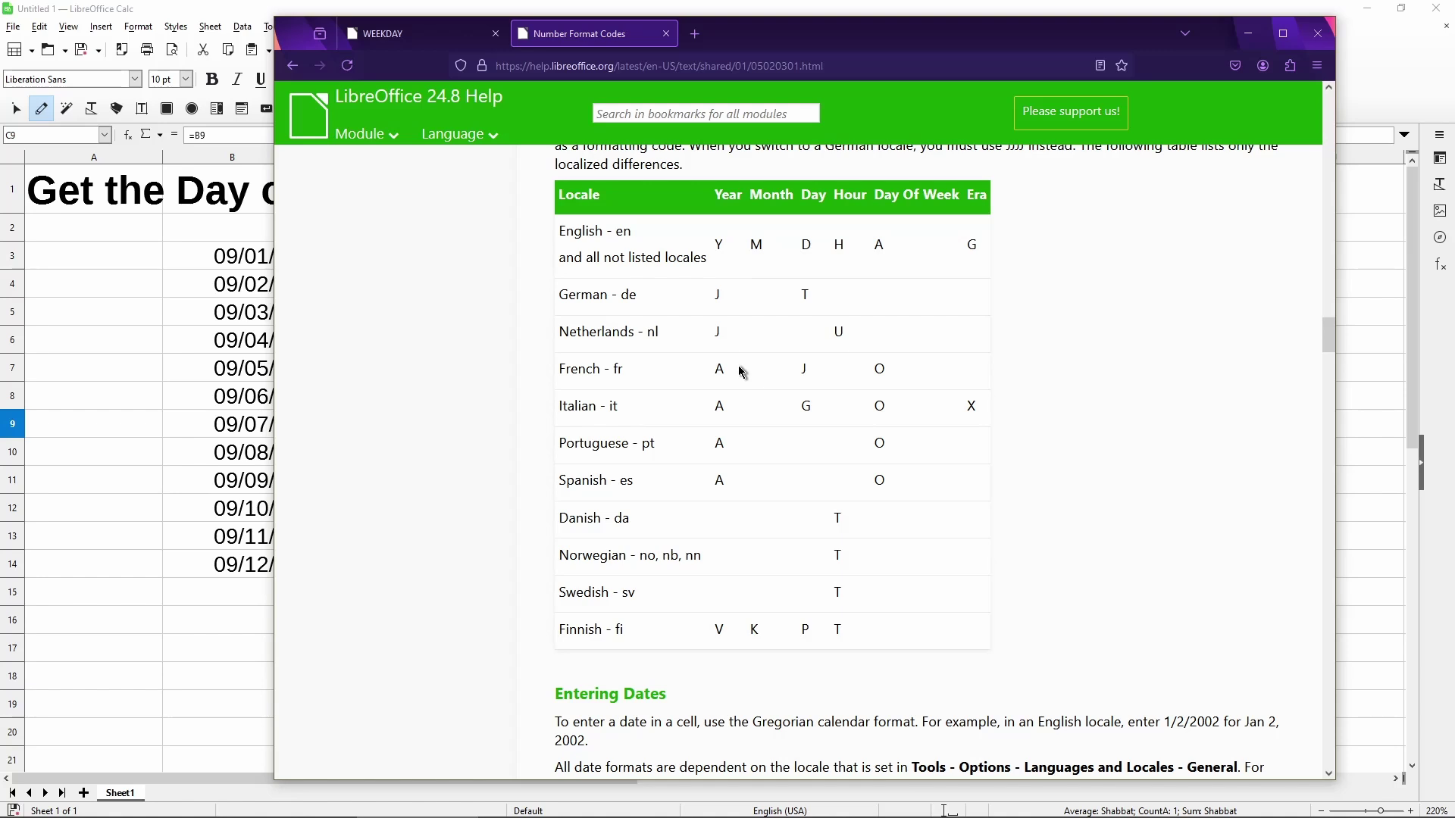
pyautogui.scroll(7, 1016, 309)
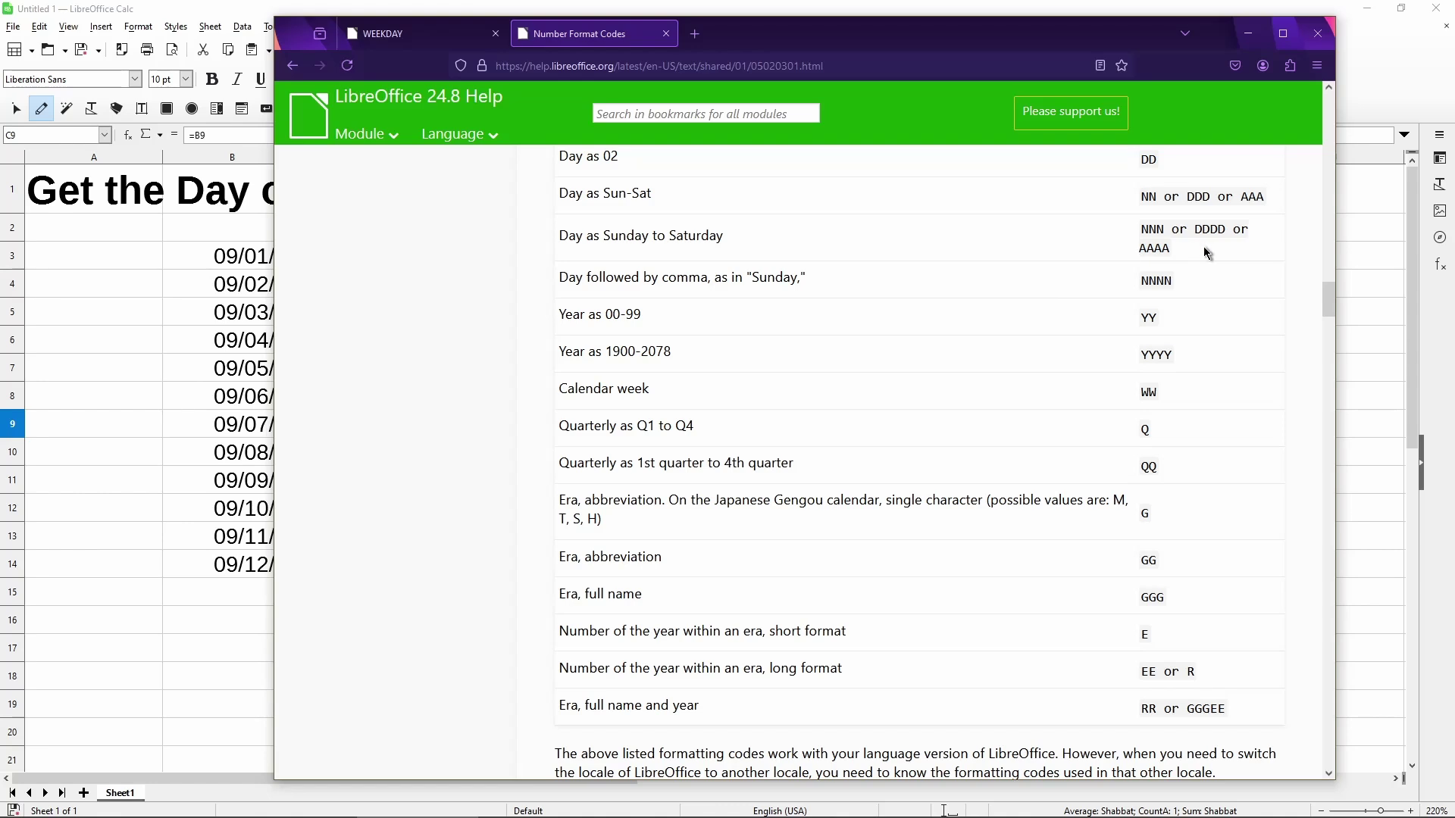
pyautogui.hotkey('alt', 'Tab')
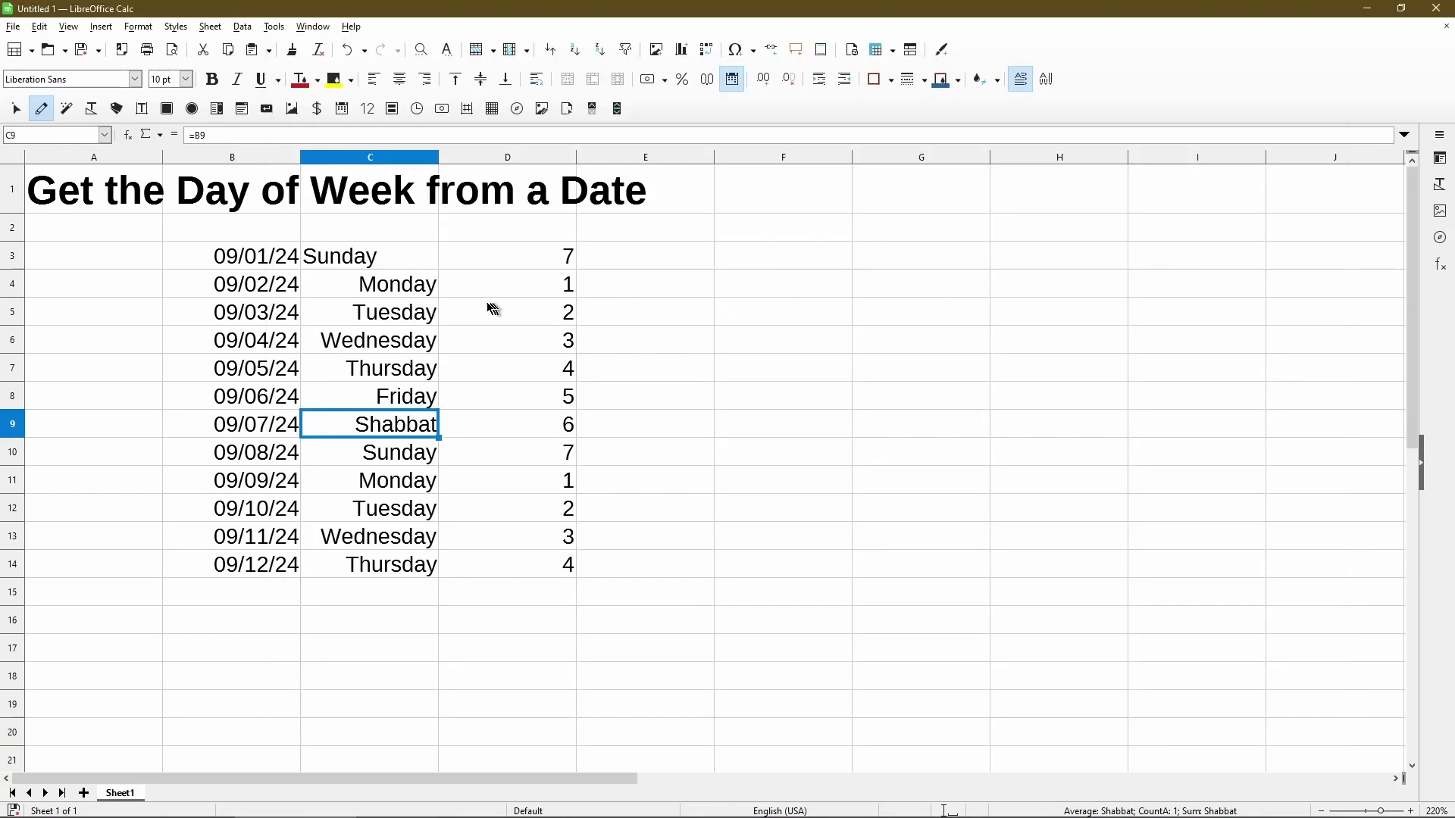
# For C4, add user-defined format code DDDD with the comment 'Day of the week using D'.
pyautogui.rightClick(421, 295)
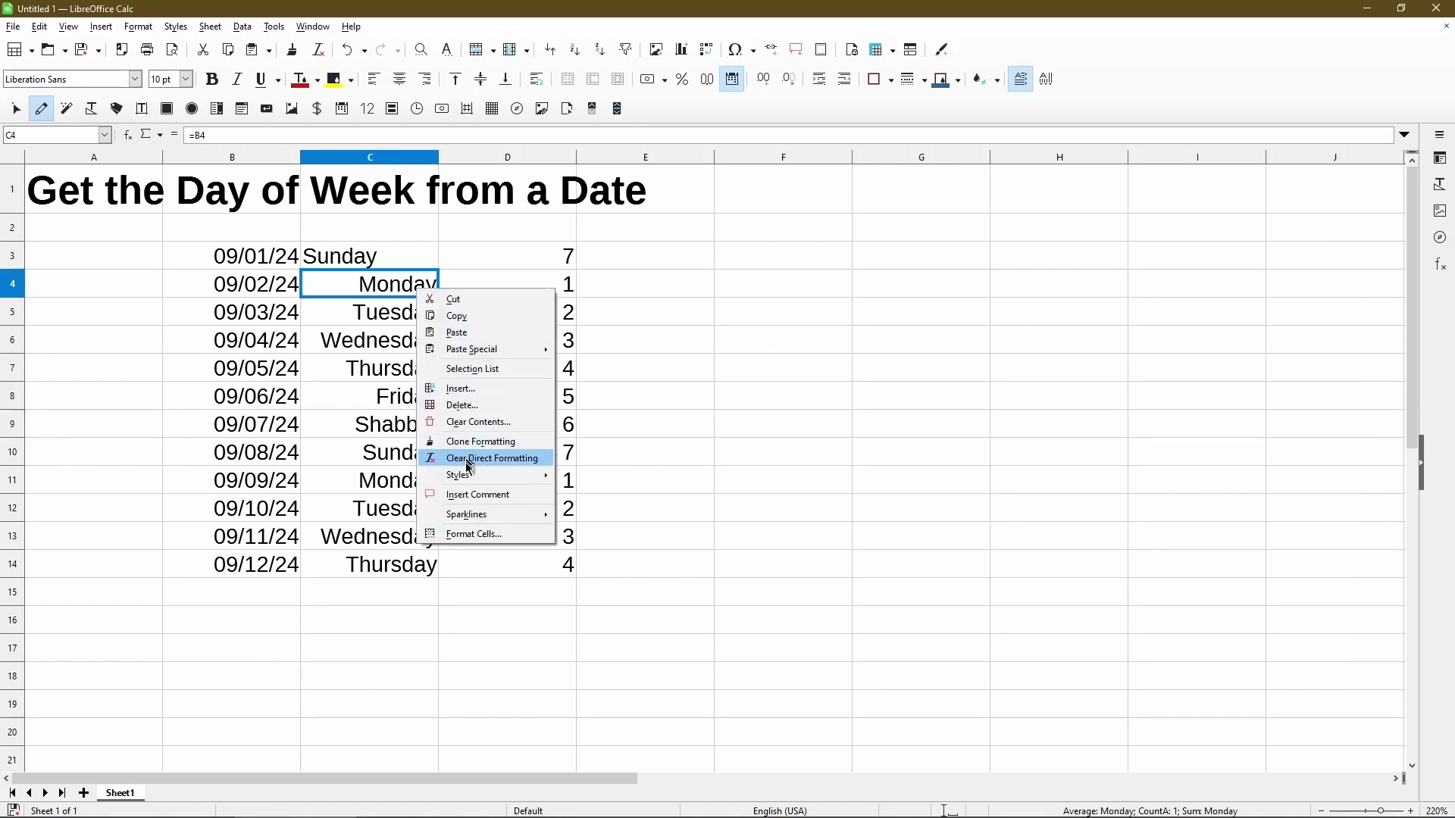
pyautogui.click(475, 535)
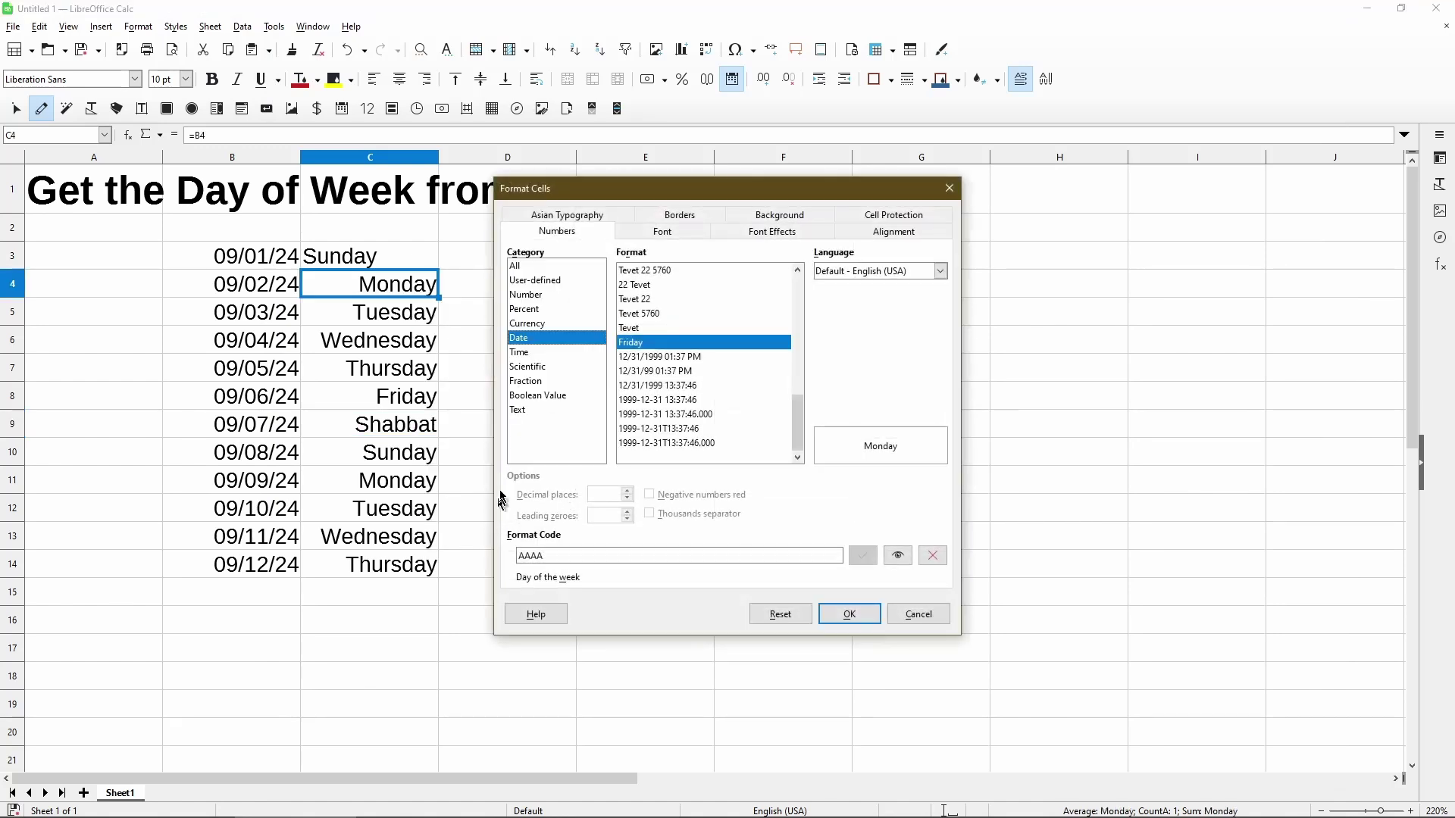
pyautogui.click(570, 282)
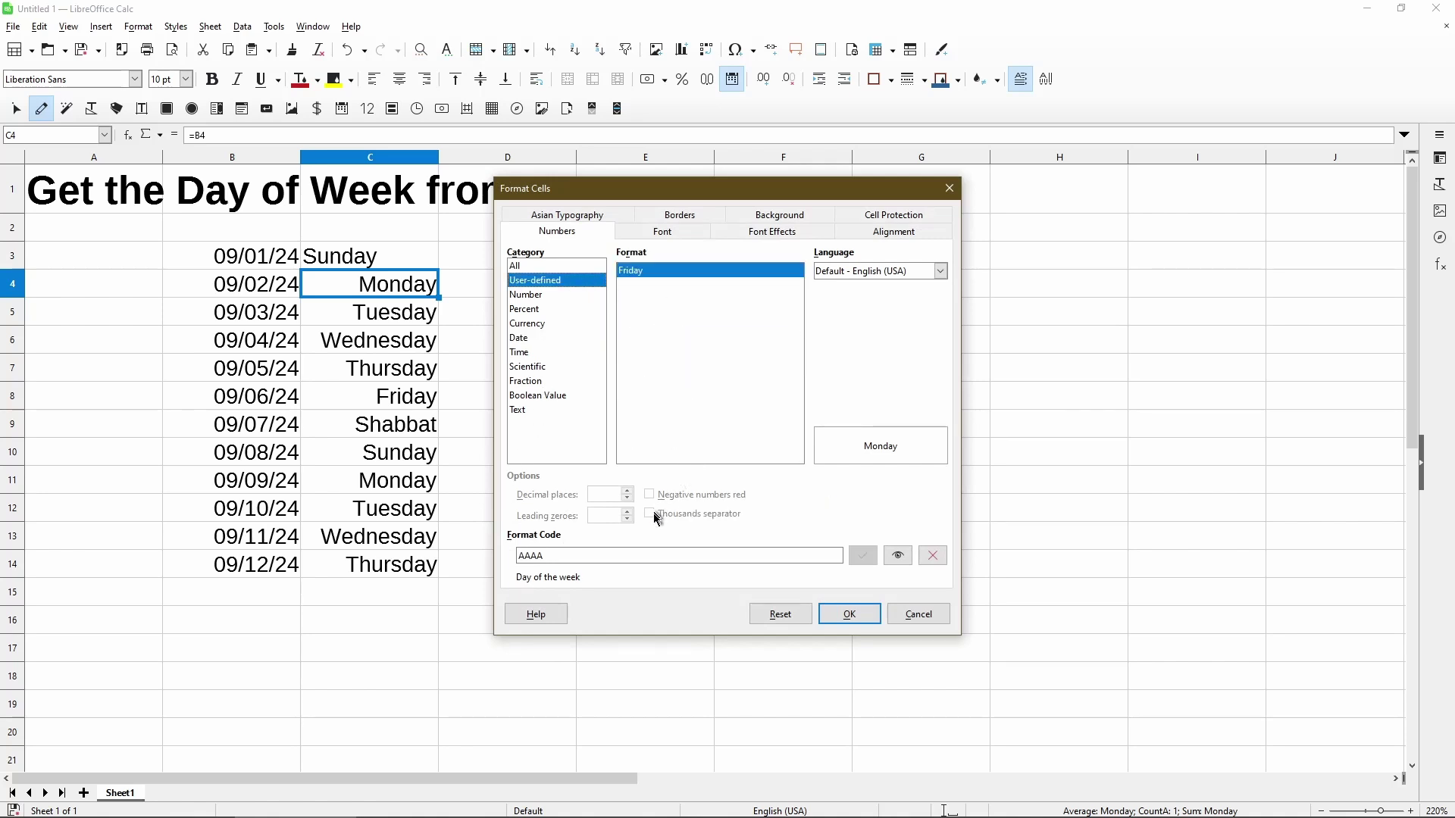
pyautogui.moveTo(637, 555); pyautogui.dragTo(467, 559)
pyautogui.write('DDDD')
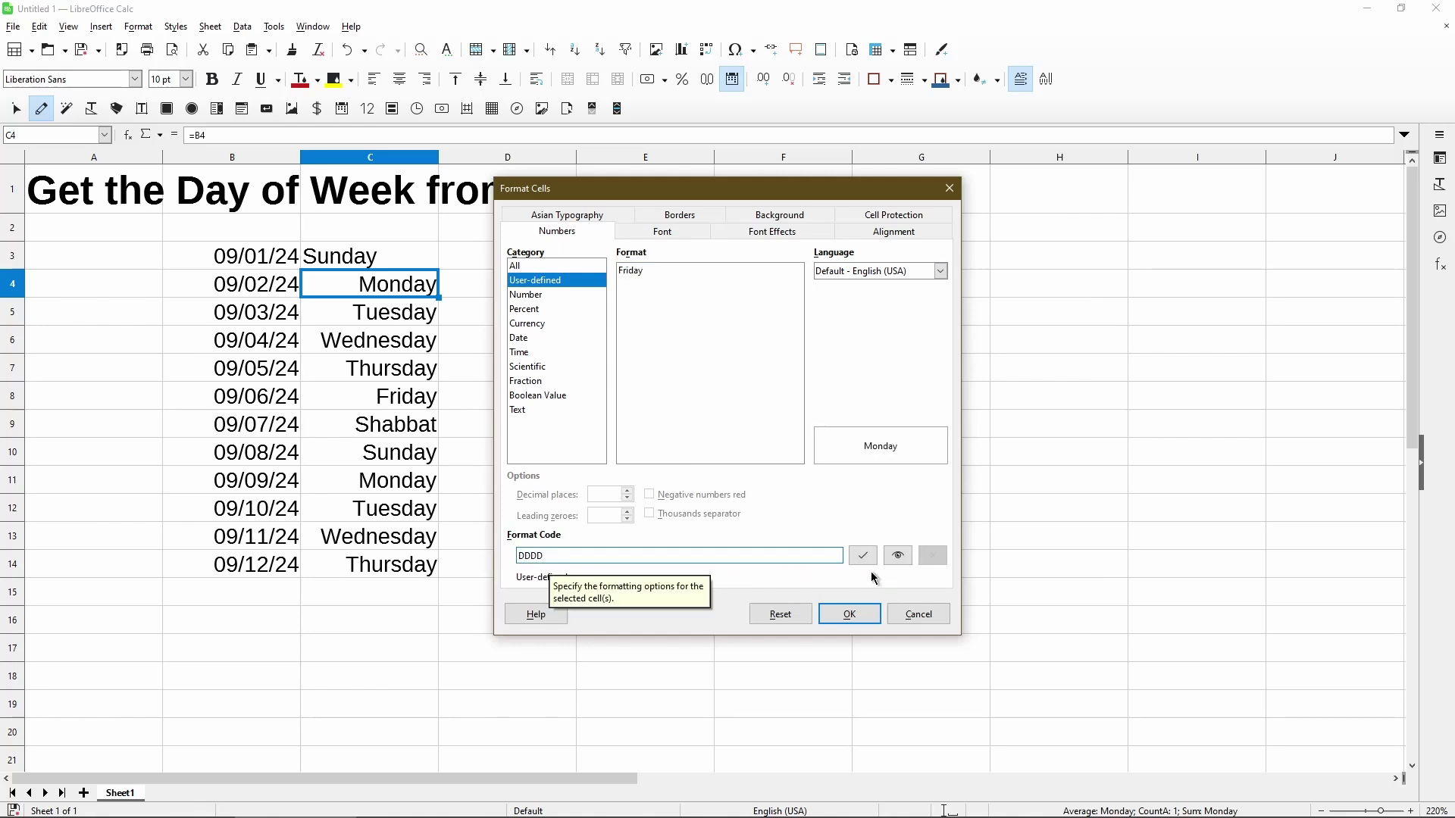
pyautogui.click(897, 556)
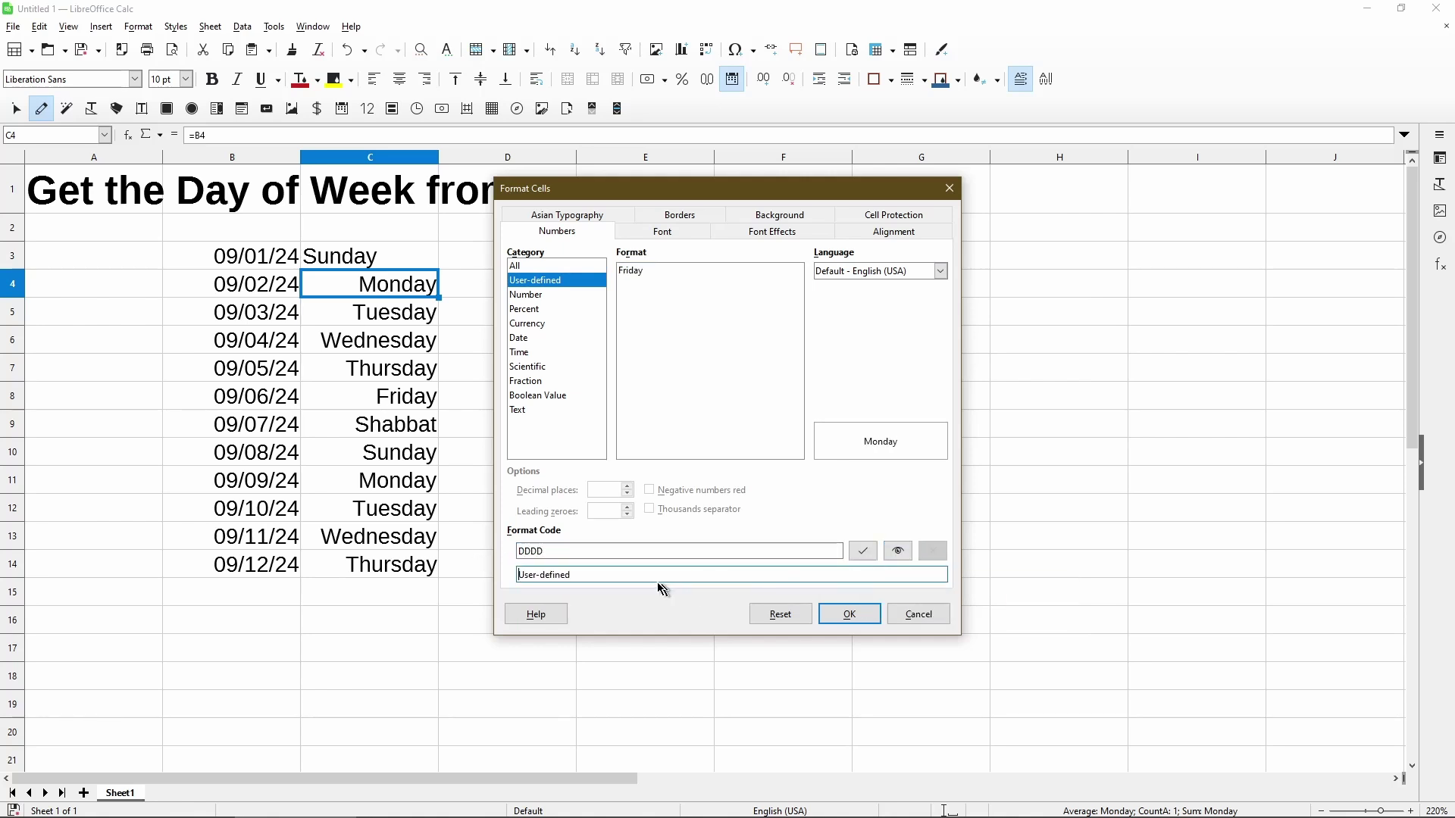
pyautogui.moveTo(645, 576); pyautogui.dragTo(492, 565)
pyautogui.write('Day of the week using D')
pyautogui.click(858, 556)
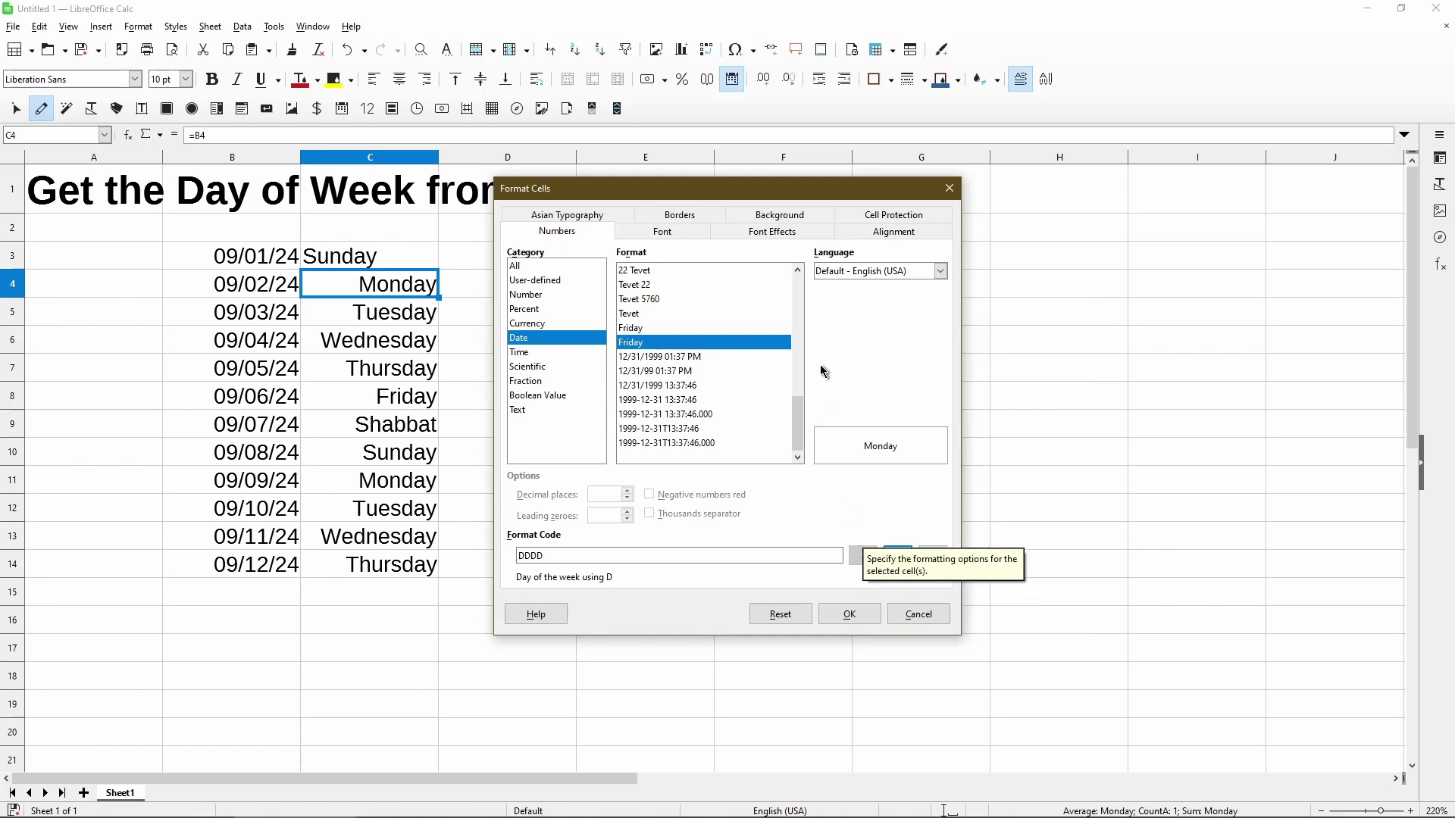
# Delete the AAAA custom format and apply DDDD to C4 so it shows Monday.
pyautogui.click(757, 329)
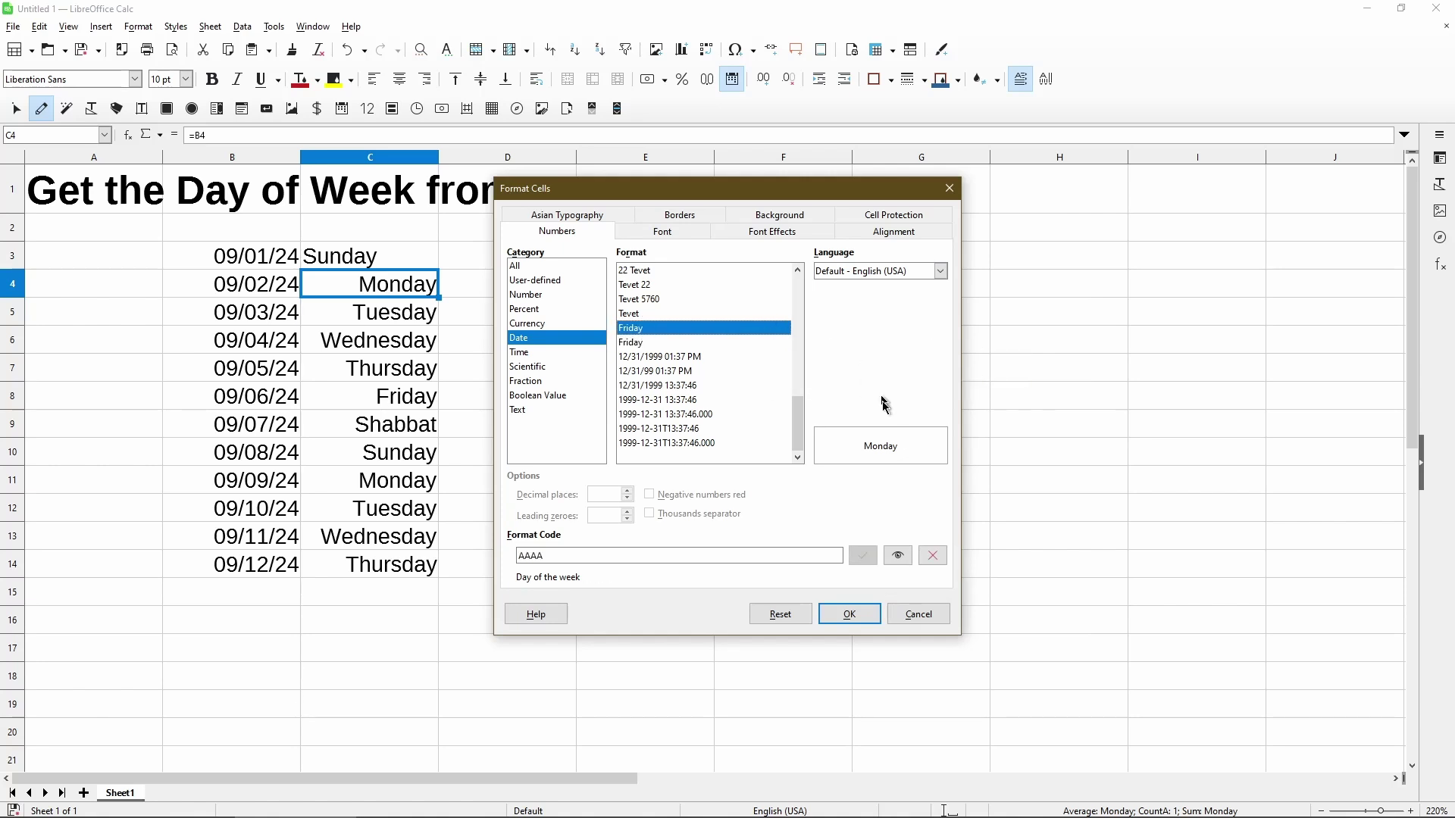
pyautogui.click(932, 557)
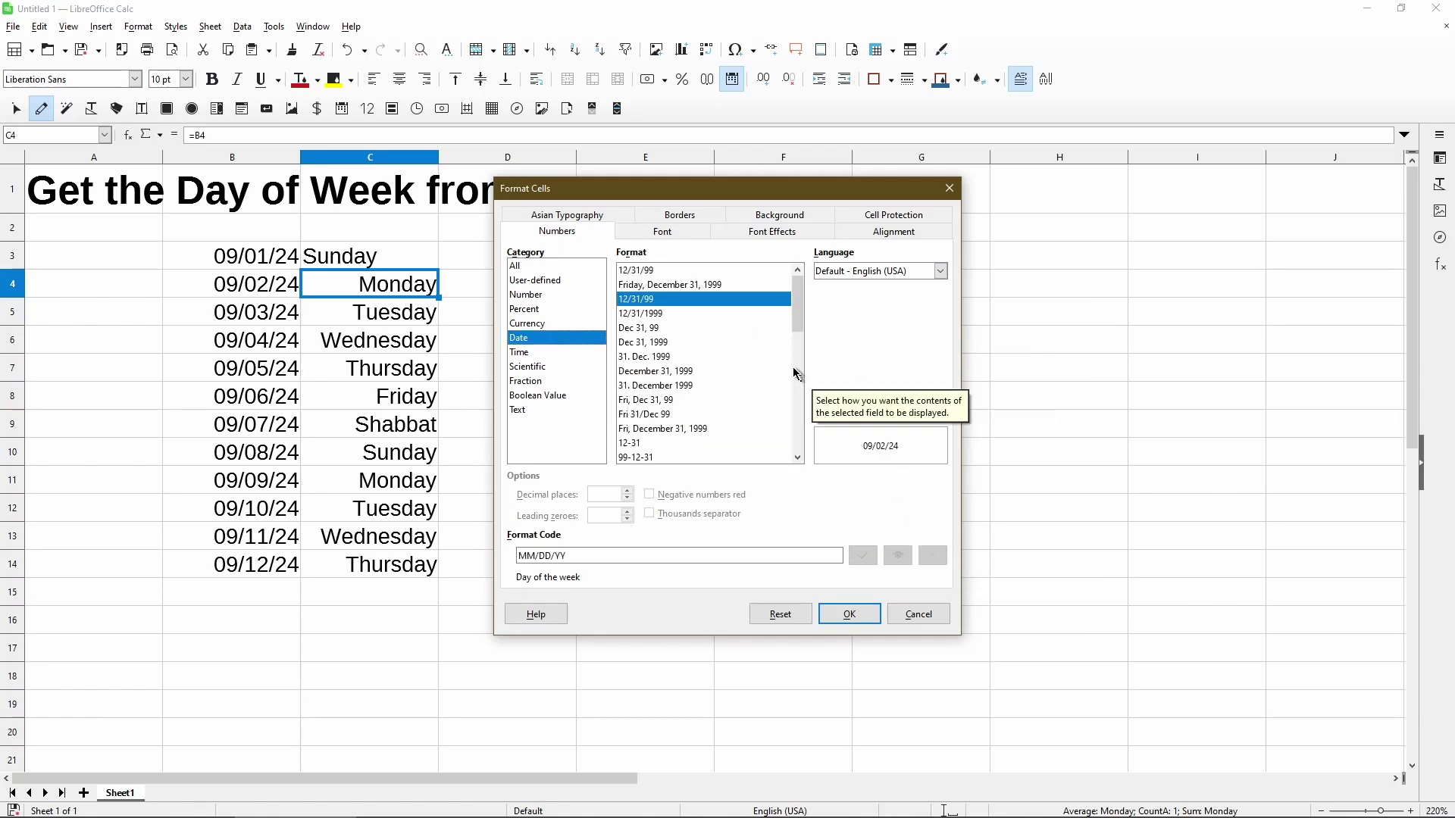
pyautogui.scroll(-10, 777, 371)
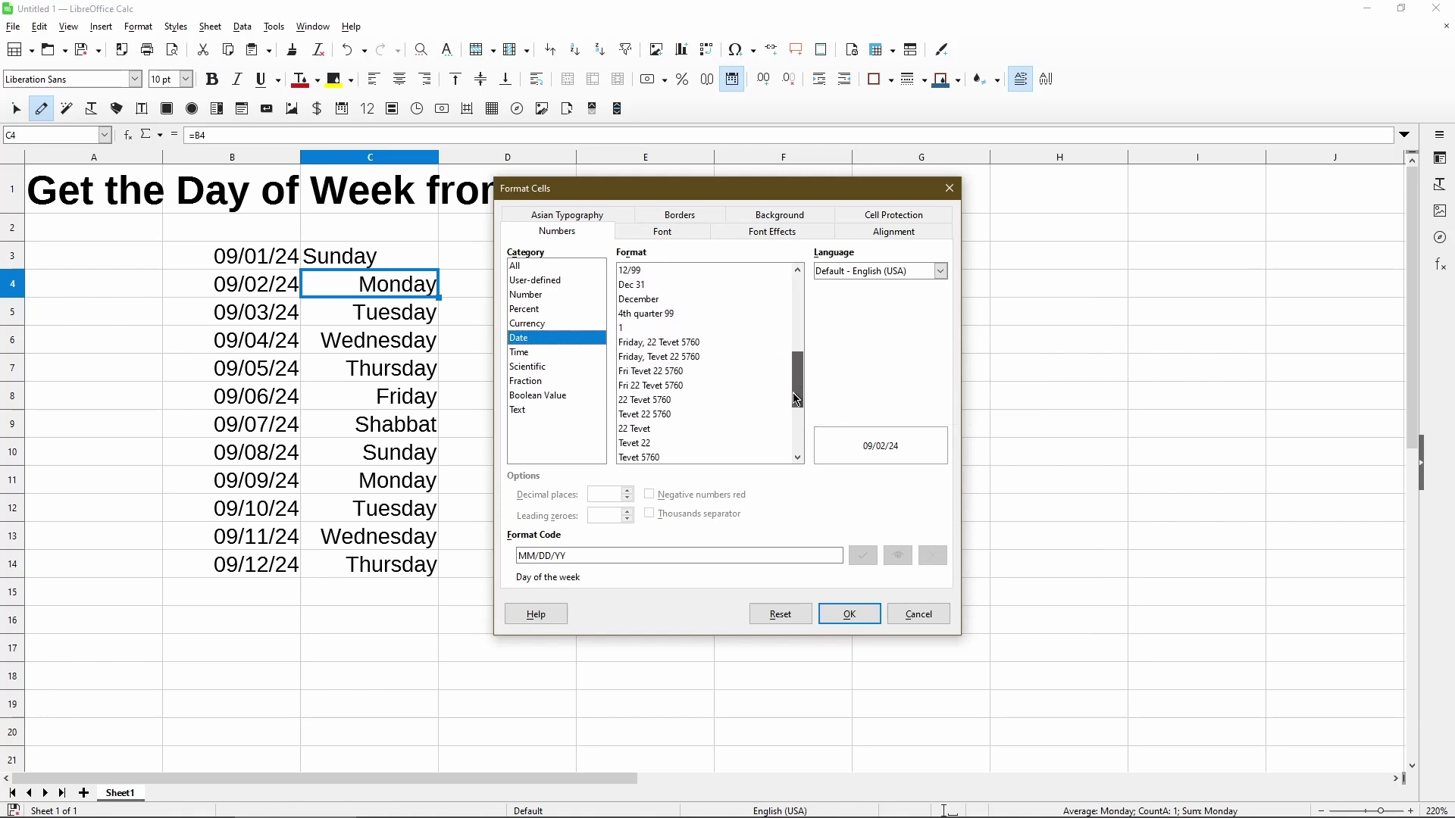
pyautogui.click(631, 357)
pyautogui.click(849, 616)
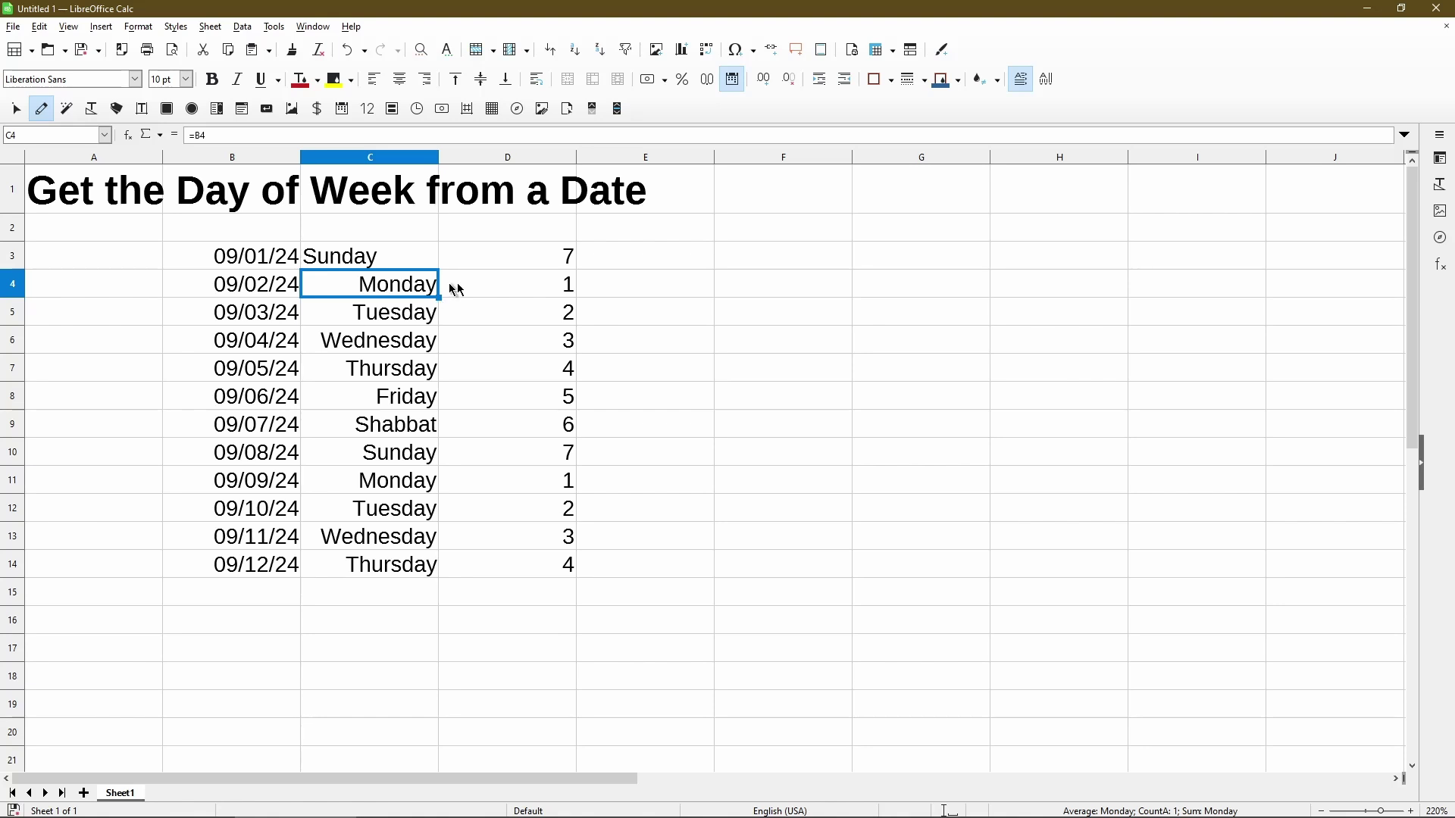
# Clone C4's DDDD format onto C5:C14, then confirm C9 now reads Saturday.
pyautogui.click(295, 59)
pyautogui.moveTo(356, 316); pyautogui.dragTo(361, 562)
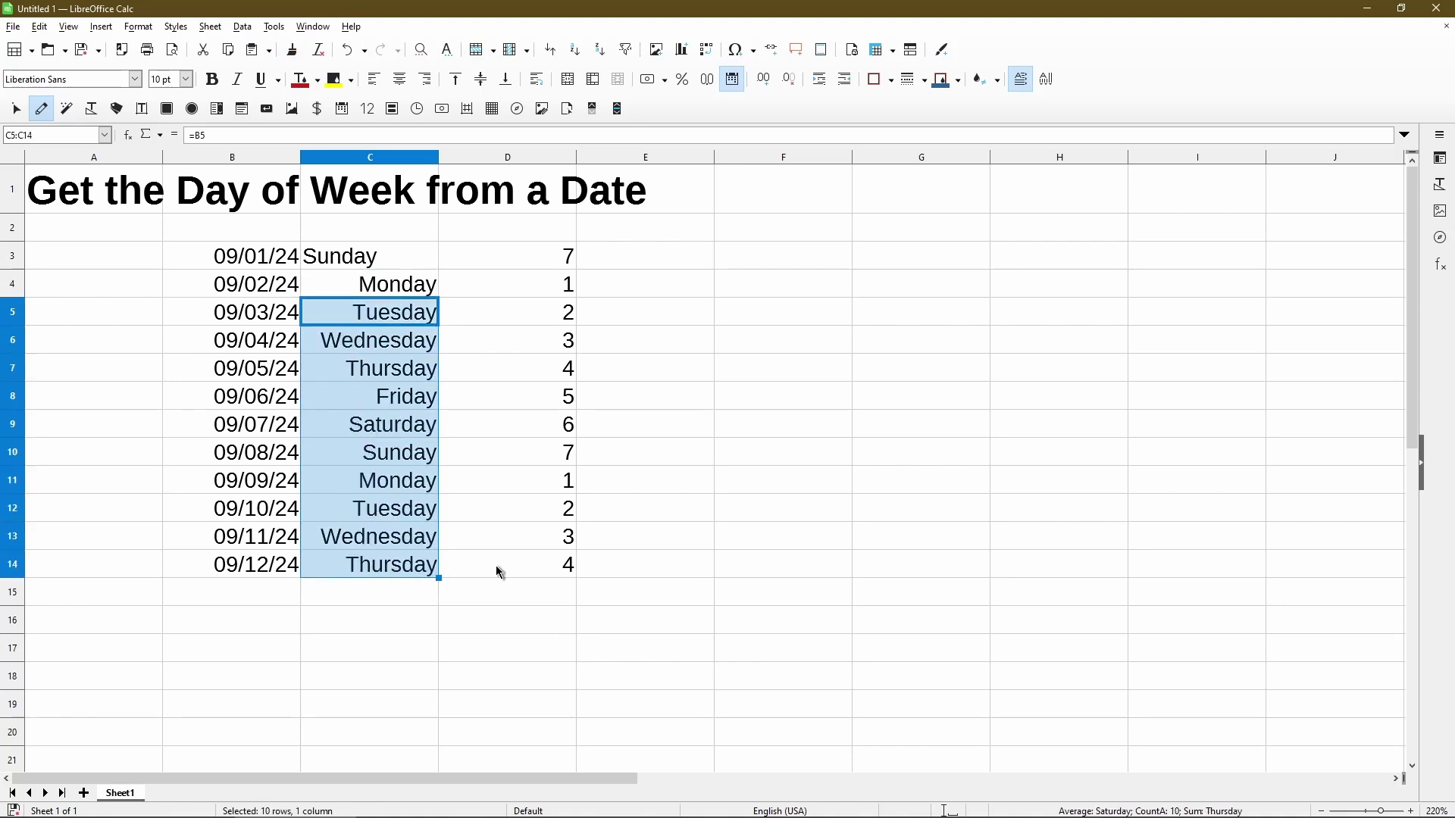
pyautogui.click(451, 432)
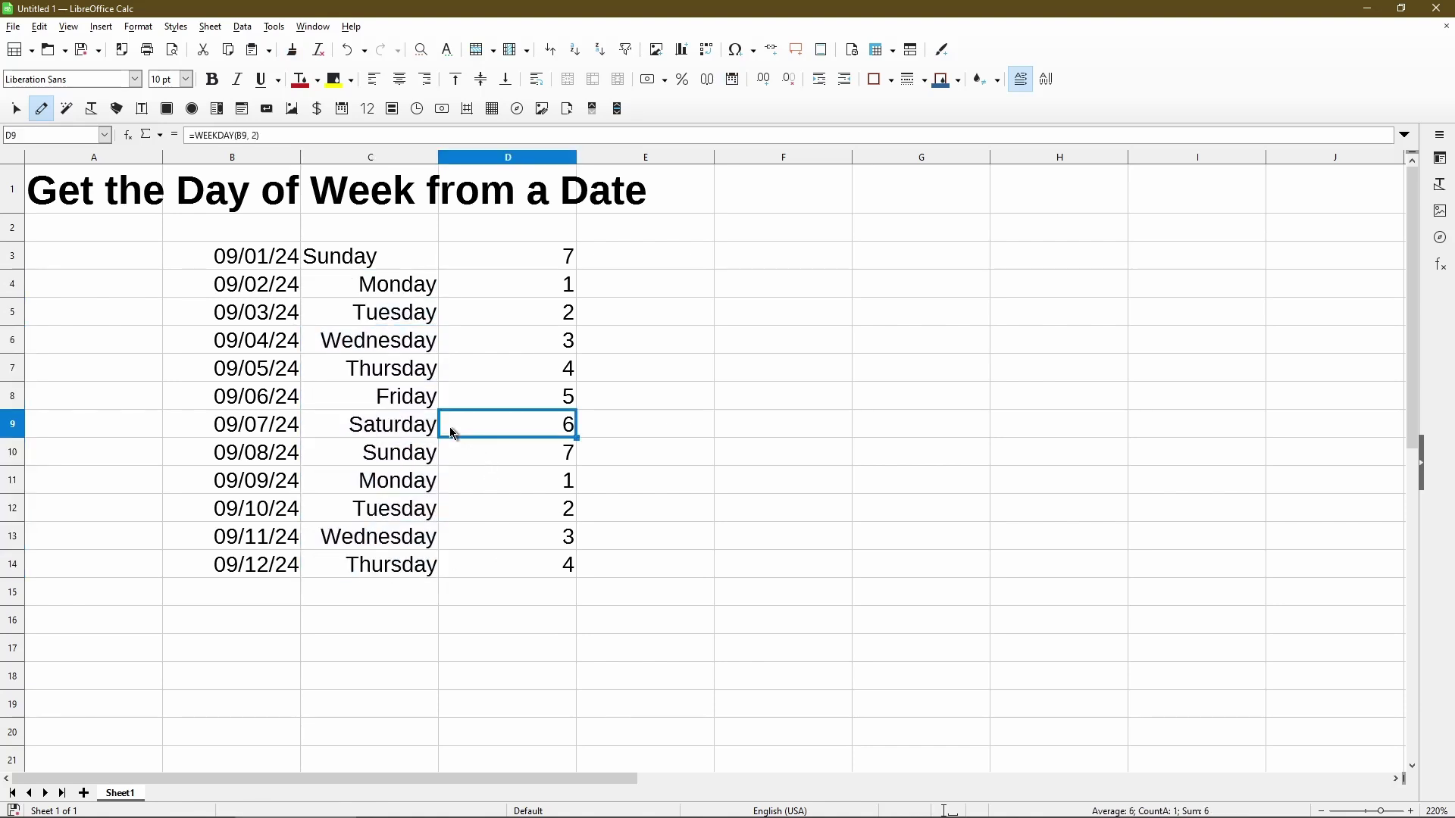
pyautogui.click(423, 436)
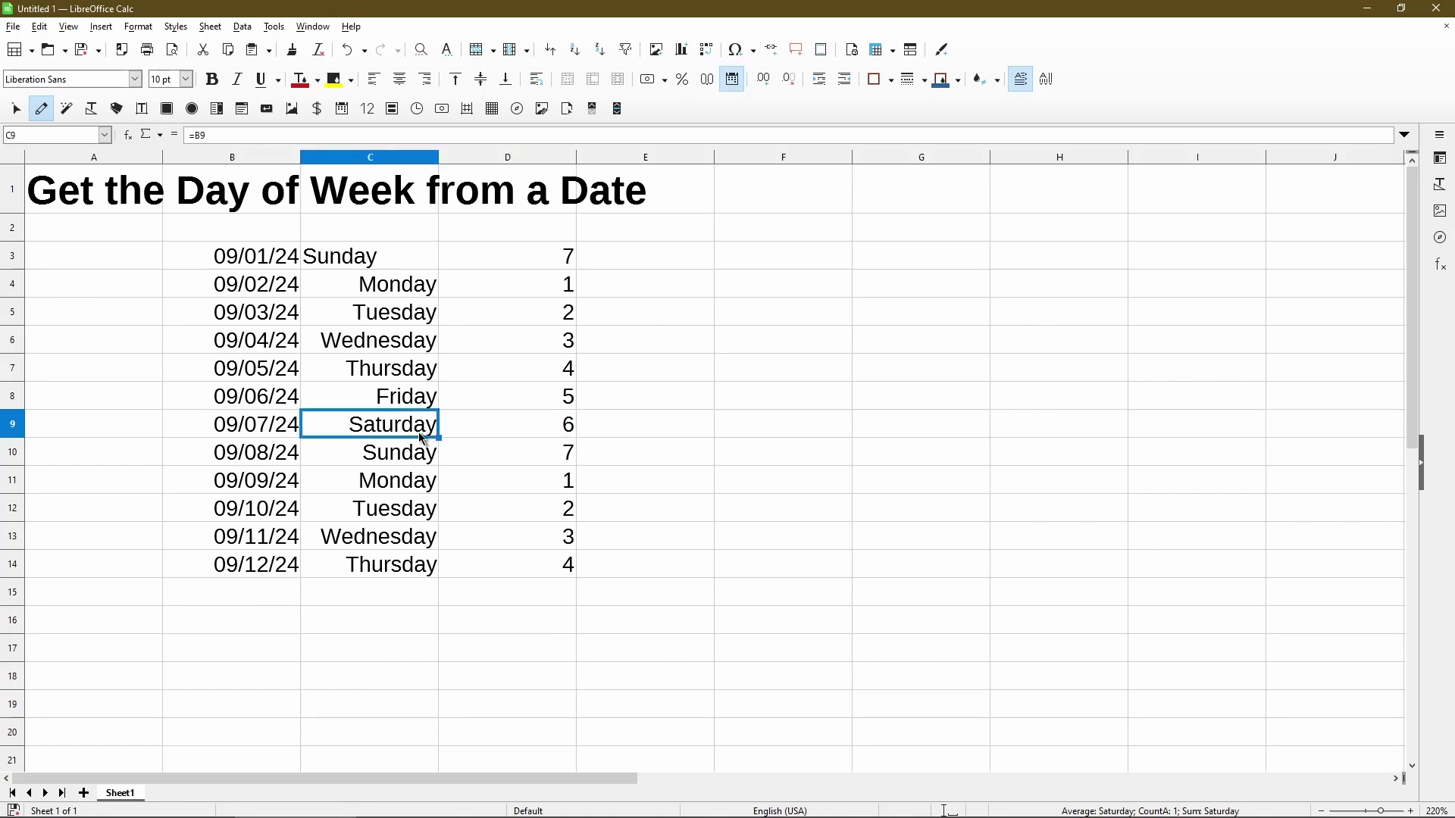